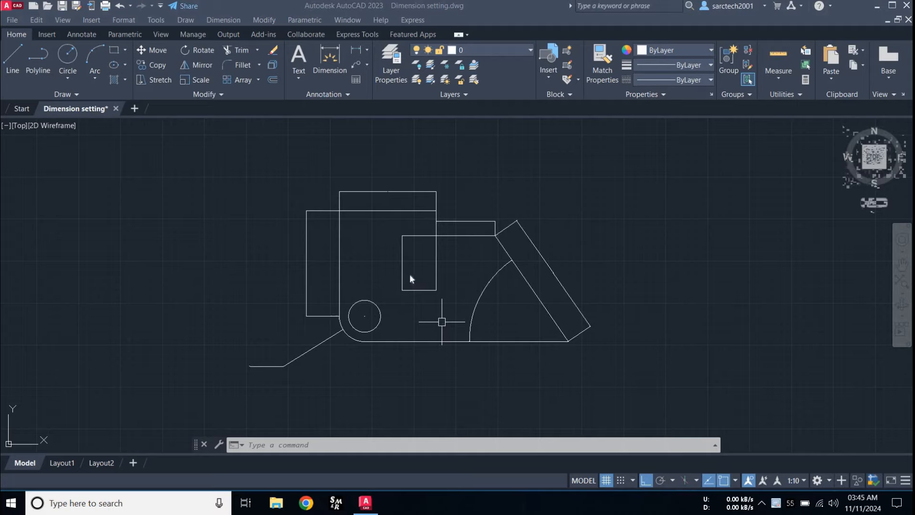
# Set the overall scale for dimension features in the Standard dimension style to 20 and apply it to the drawing
pyautogui.click(419, 322)
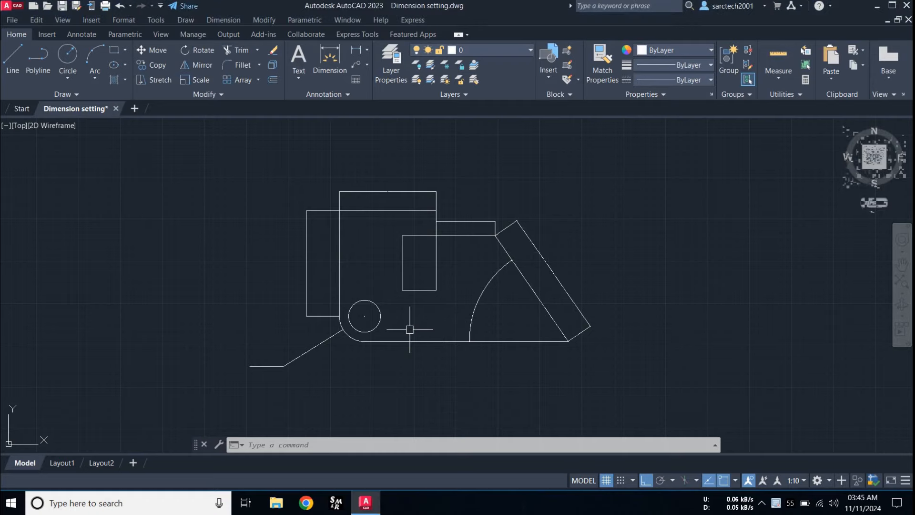
pyautogui.write('d')
pyautogui.press('Return')
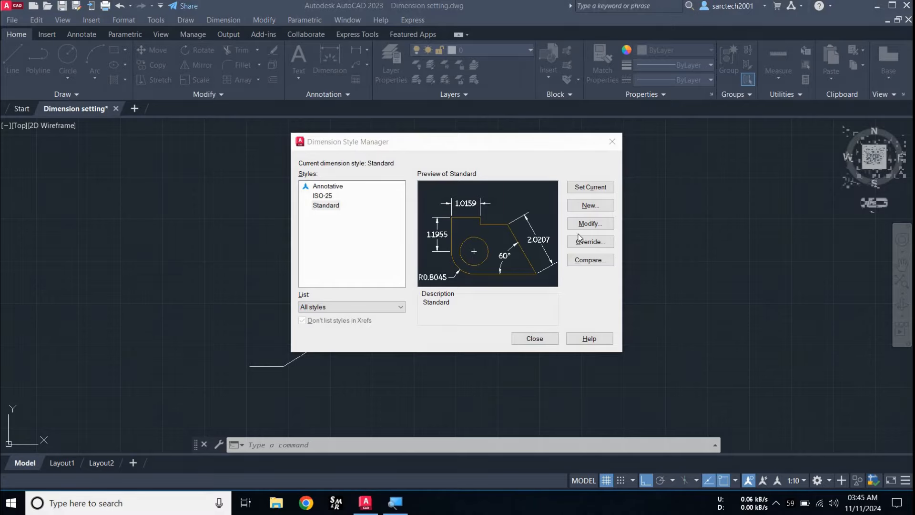
pyautogui.moveTo(566, 214); pyautogui.dragTo(619, 233)
pyautogui.press('Escape')
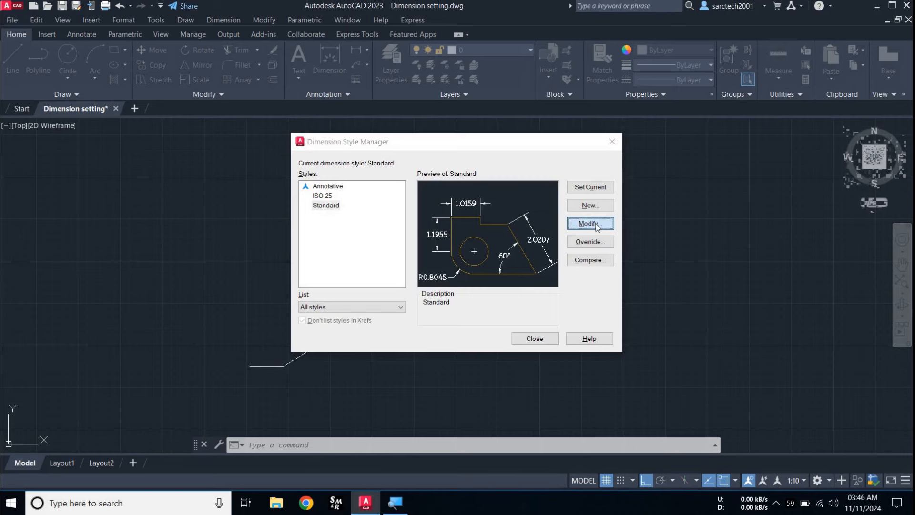
pyautogui.click(597, 228)
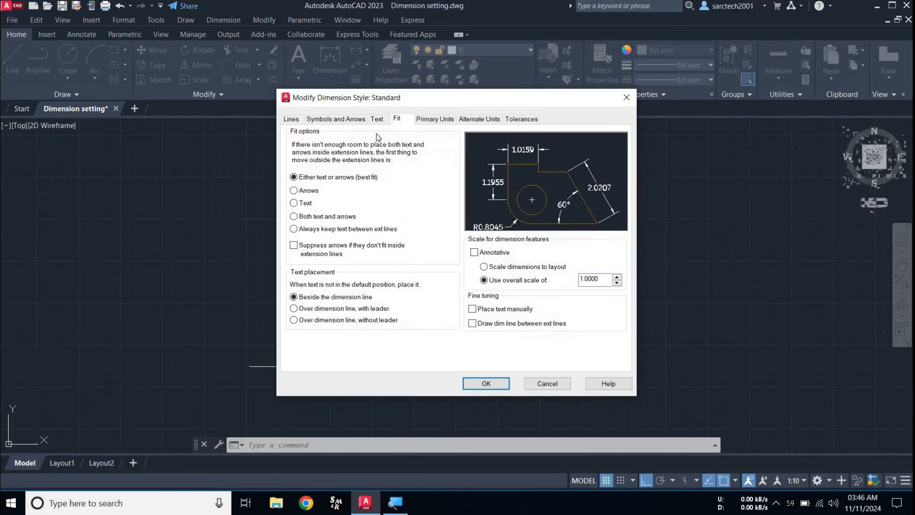
pyautogui.click(291, 119)
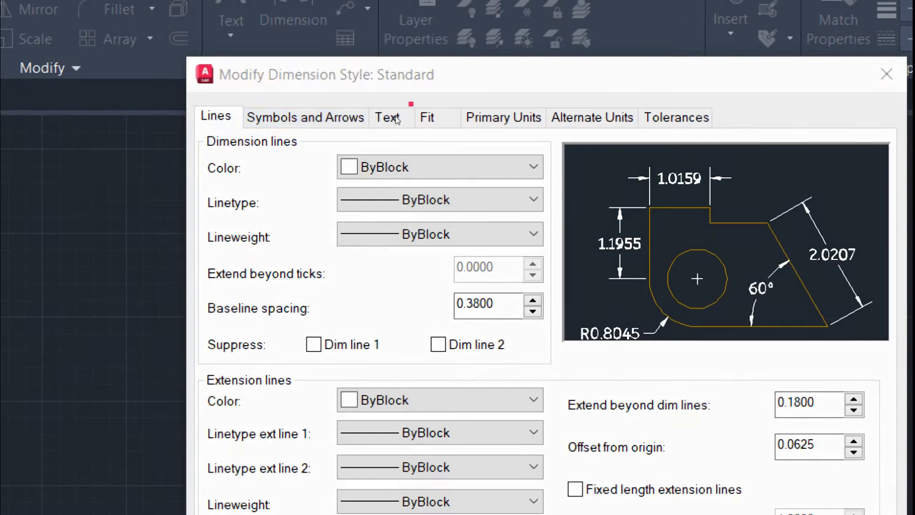
pyautogui.click(414, 122)
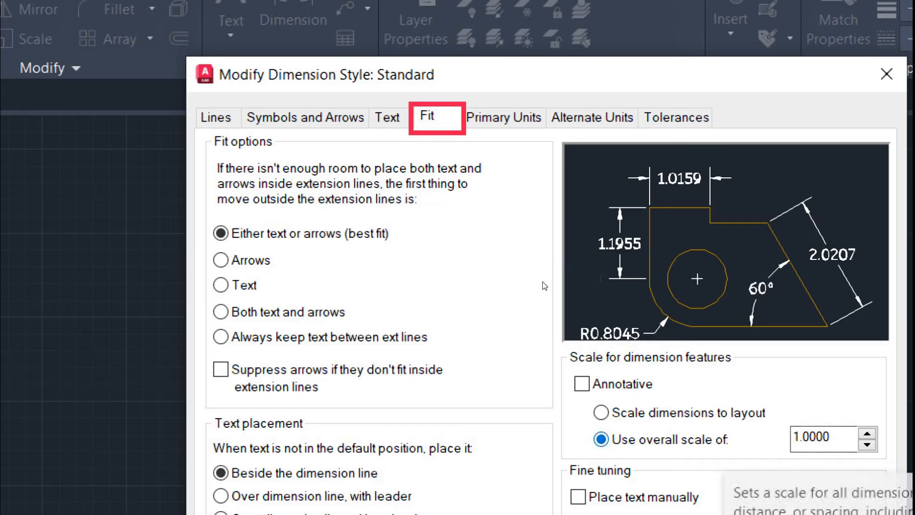
pyautogui.moveTo(834, 437); pyautogui.dragTo(781, 437)
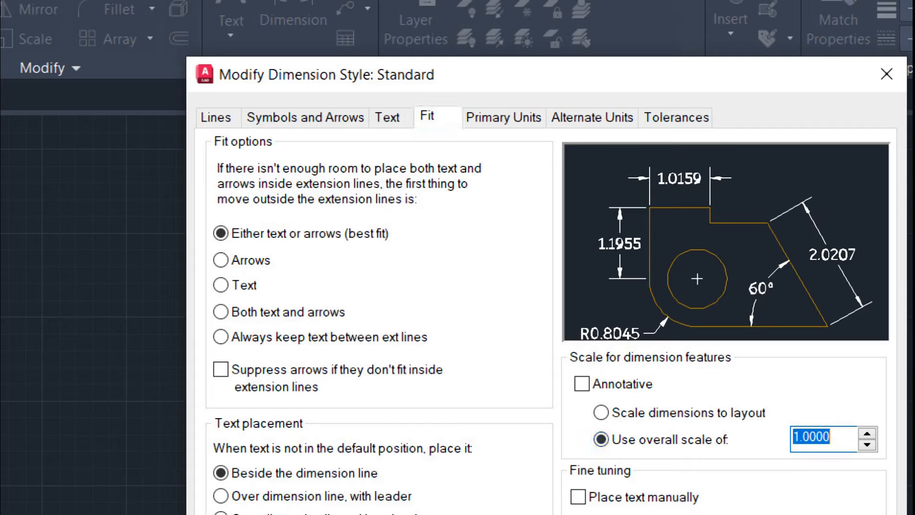
pyautogui.write('20')
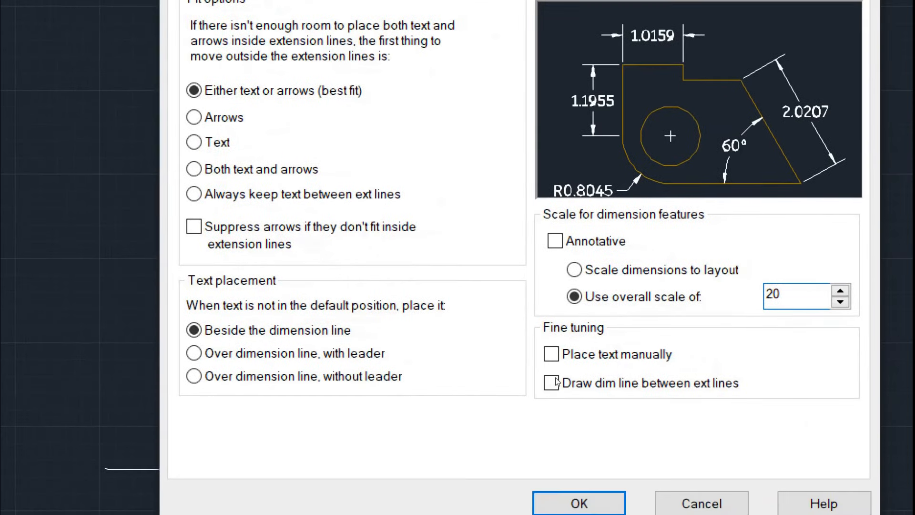
pyautogui.press('Return')
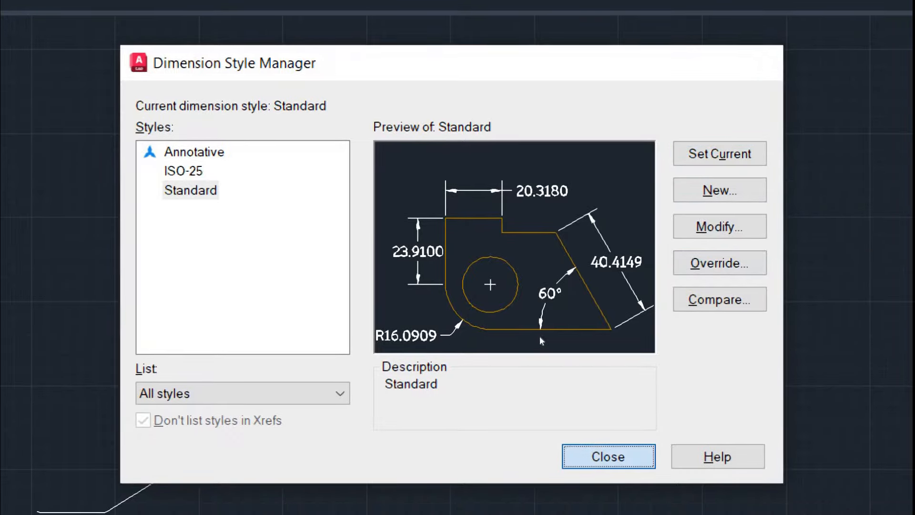
pyautogui.click(617, 454)
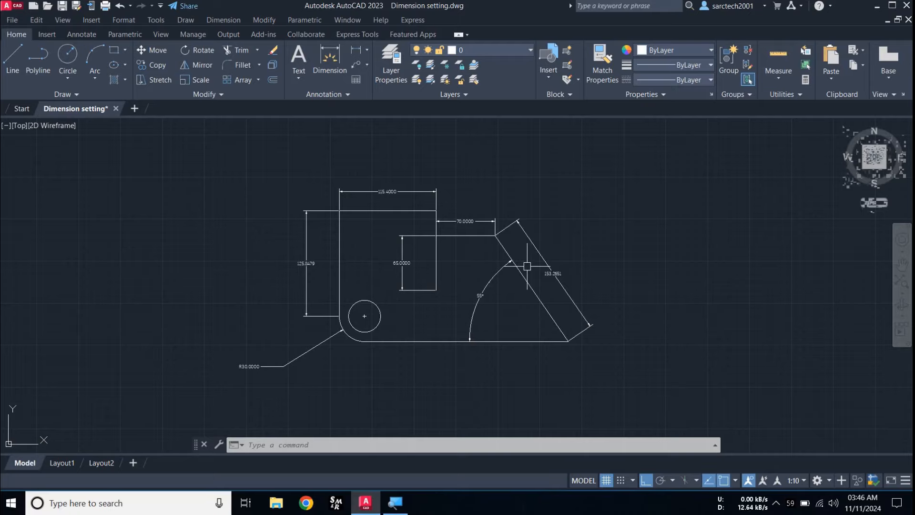
# Set the Standard dimension style's overall scale to 50 and make the style current
pyautogui.moveTo(470, 226)
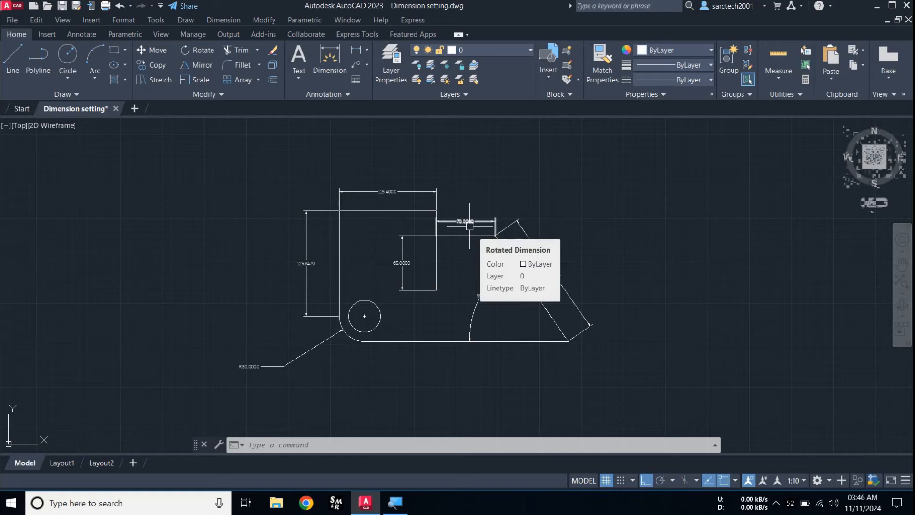
pyautogui.write('D')
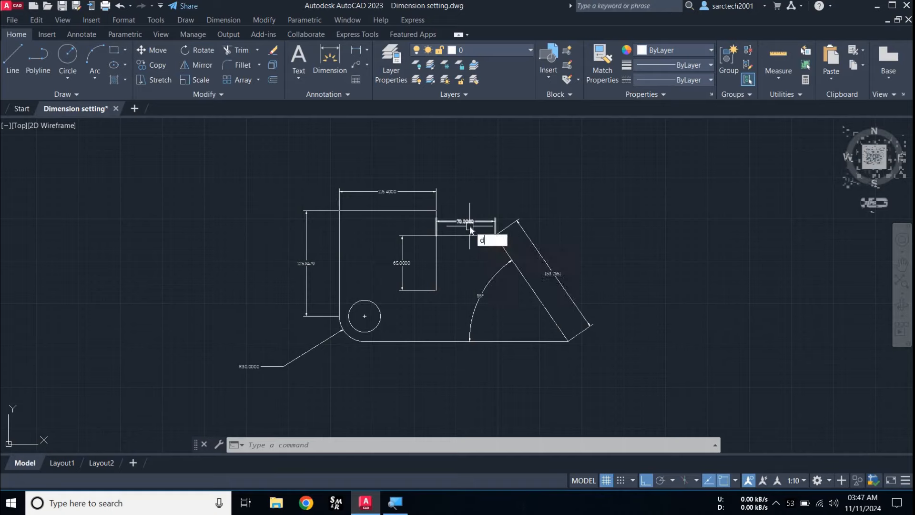
pyautogui.press('Return')
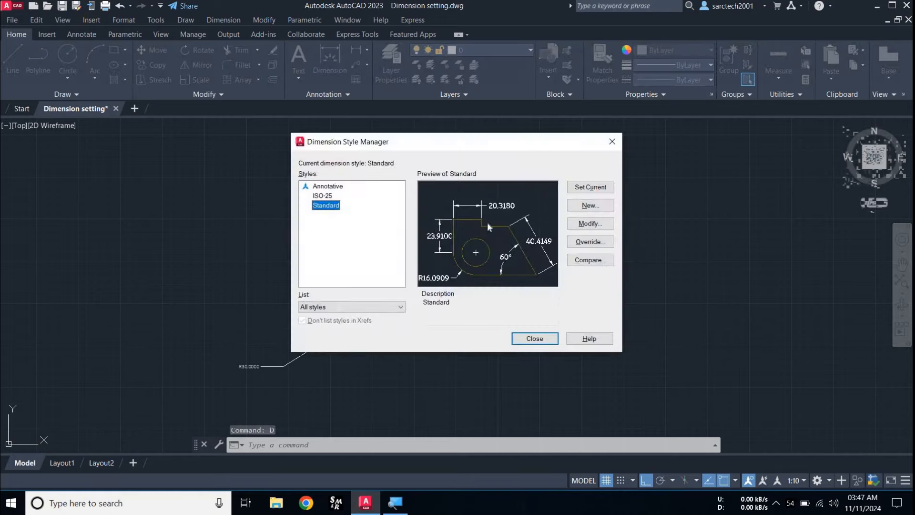
pyautogui.click(587, 228)
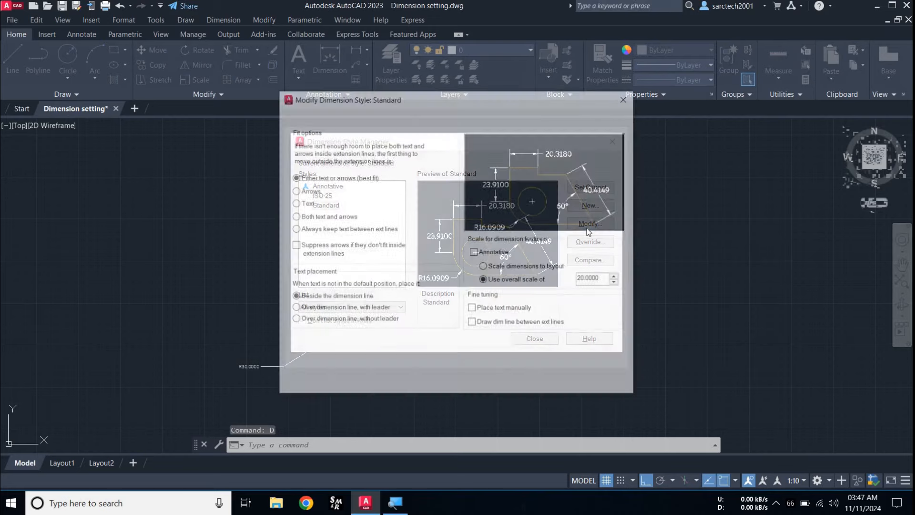
pyautogui.doubleClick(605, 279)
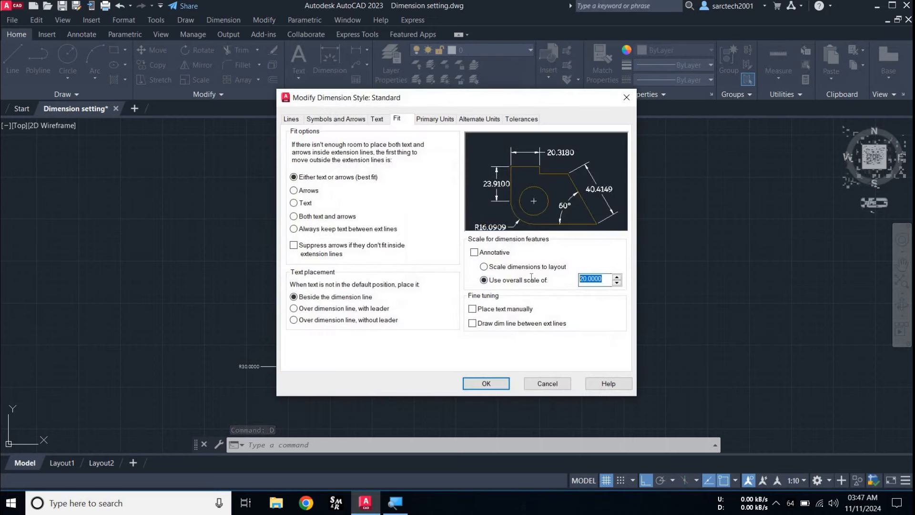
pyautogui.write('50')
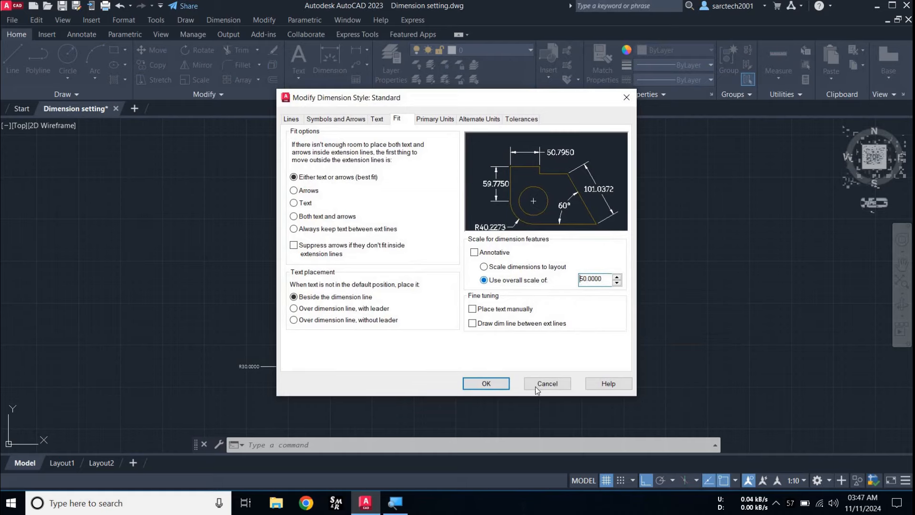
pyautogui.click(491, 384)
pyautogui.click(588, 185)
pyautogui.click(541, 337)
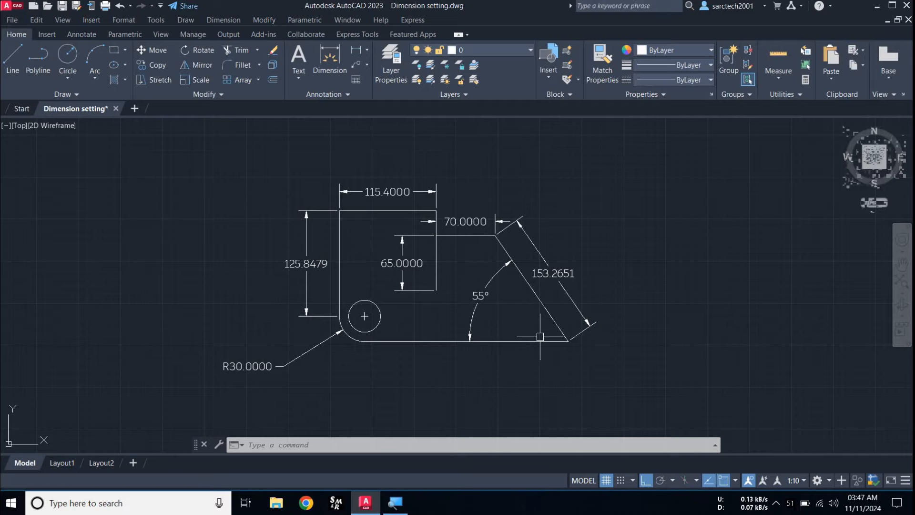
# Modify the Standard dimension style so its extension lines extend 0.3 beyond the dimension lines, trying 0.25 first
pyautogui.write('d')
pyautogui.press('Return')
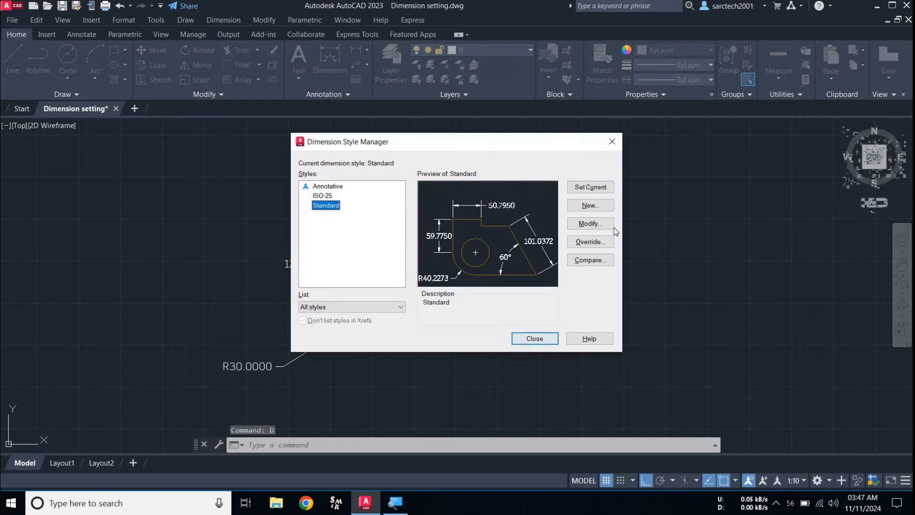
pyautogui.click(596, 228)
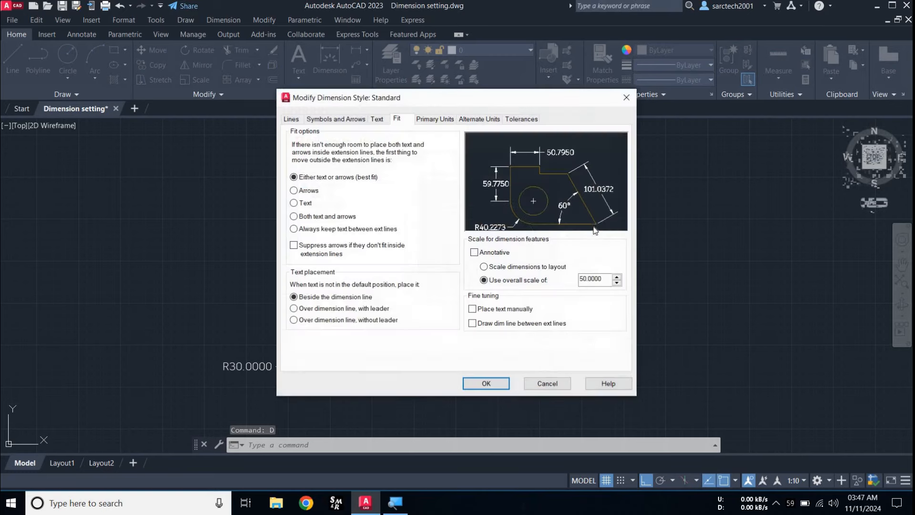
pyautogui.click(292, 119)
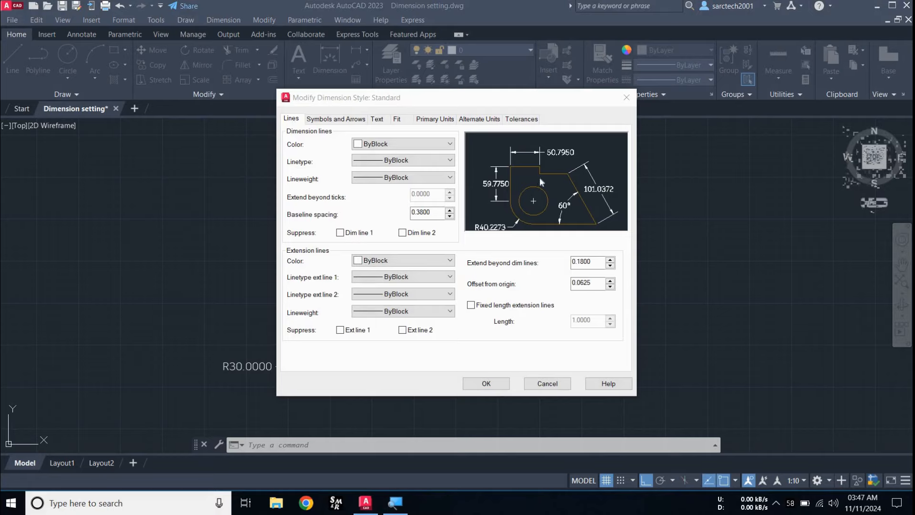
pyautogui.moveTo(472, 258); pyautogui.dragTo(618, 276)
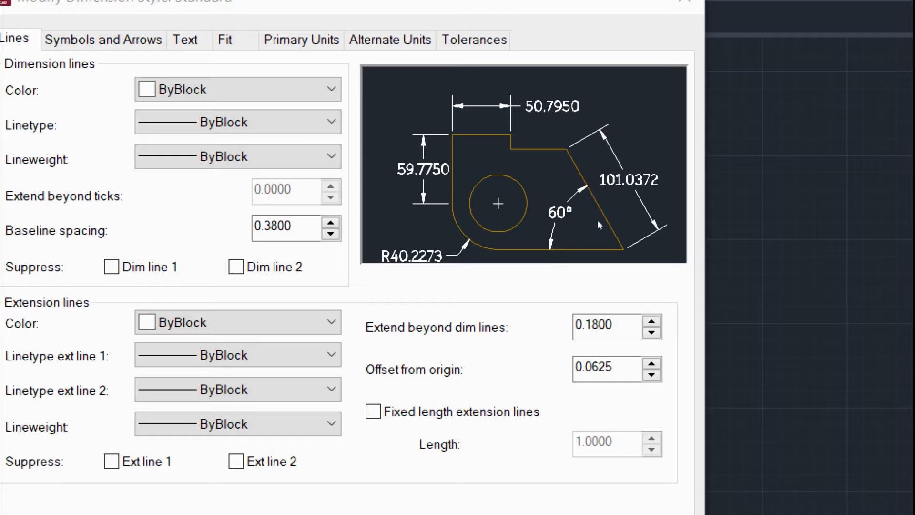
pyautogui.moveTo(619, 326); pyautogui.dragTo(555, 261)
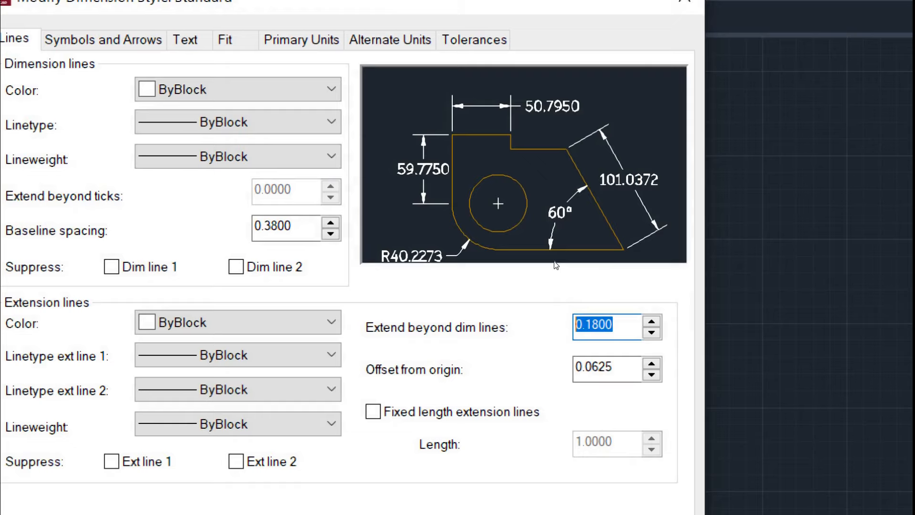
pyautogui.write('0.')
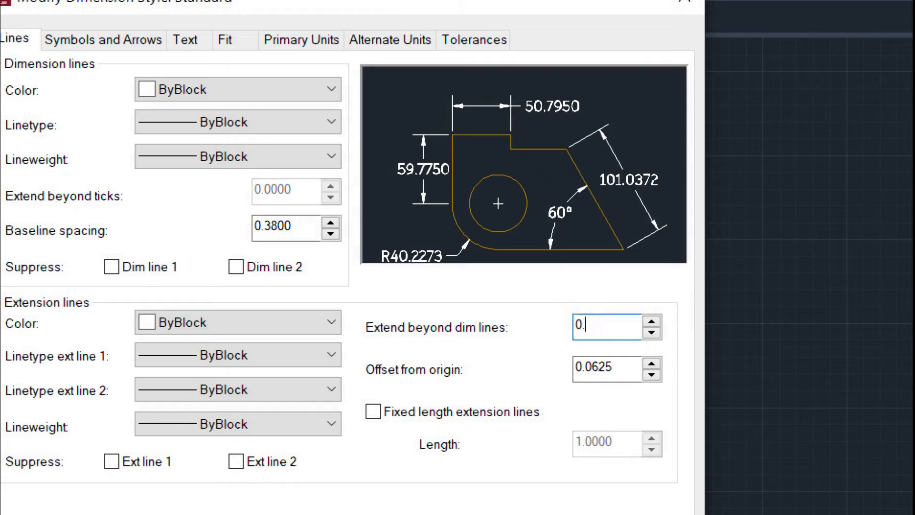
pyautogui.write('2500')
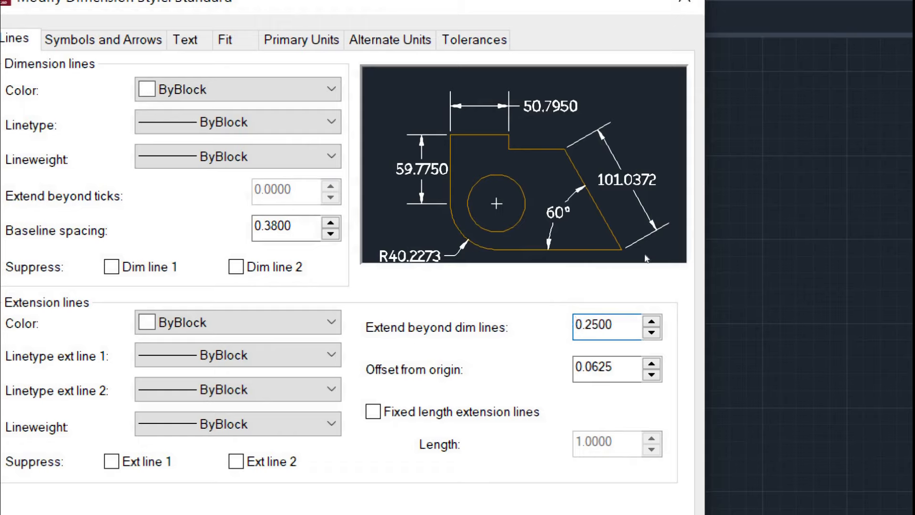
pyautogui.moveTo(615, 325); pyautogui.dragTo(576, 325)
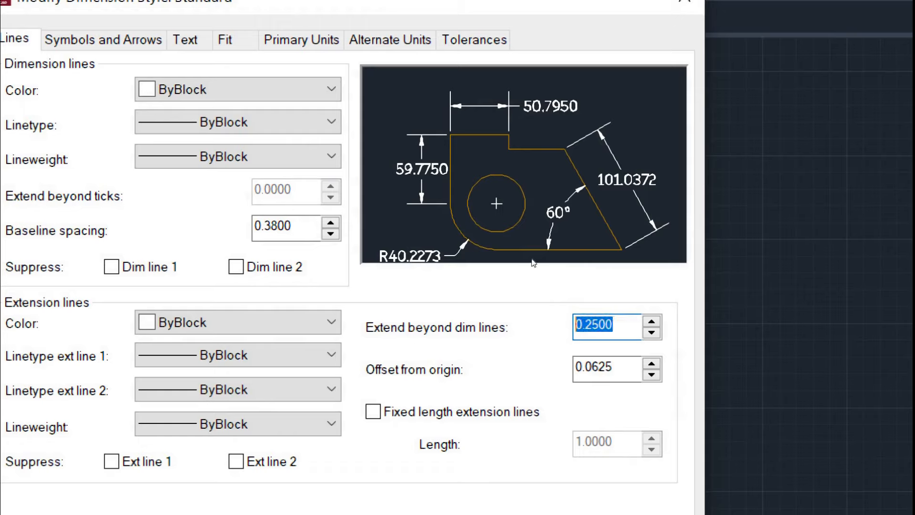
pyautogui.write('0.3')
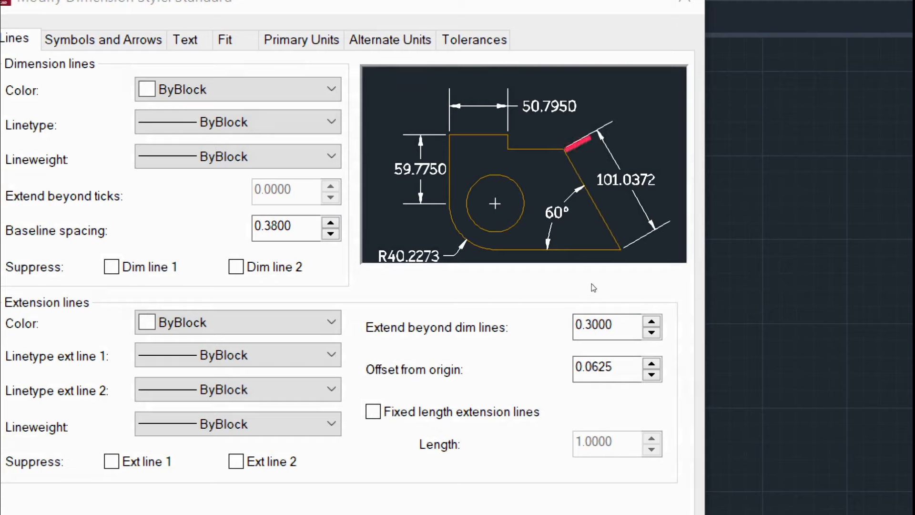
# Set the extension lines' offset from origin to 0.2 and the dimension line color to Red
pyautogui.moveTo(622, 367); pyautogui.dragTo(562, 367)
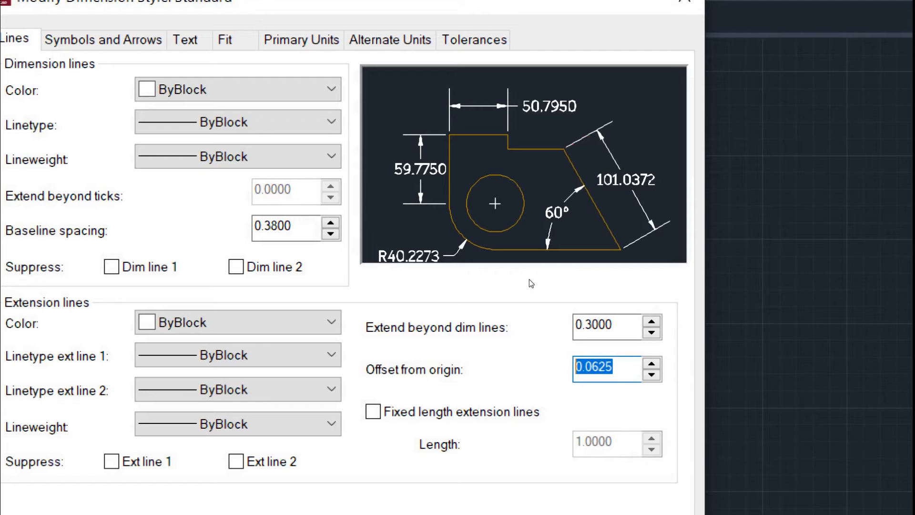
pyautogui.write('0.2000')
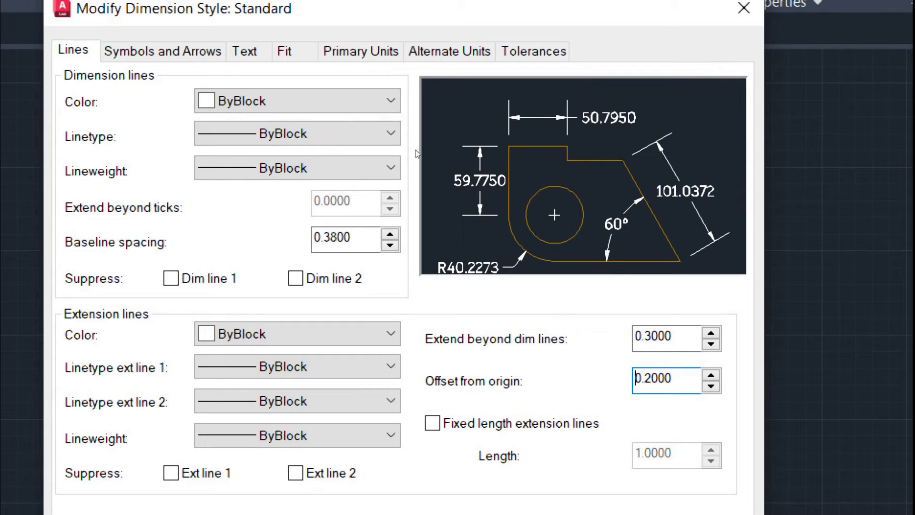
pyautogui.click(381, 101)
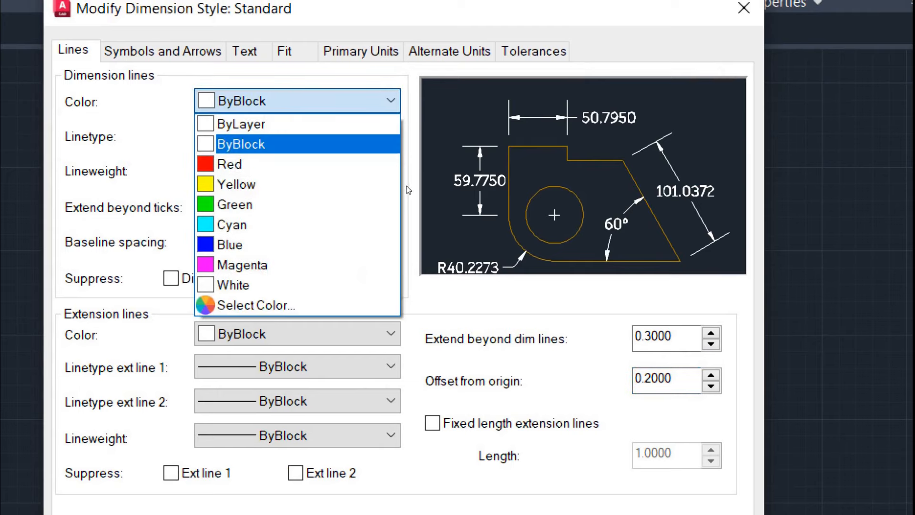
pyautogui.click(376, 163)
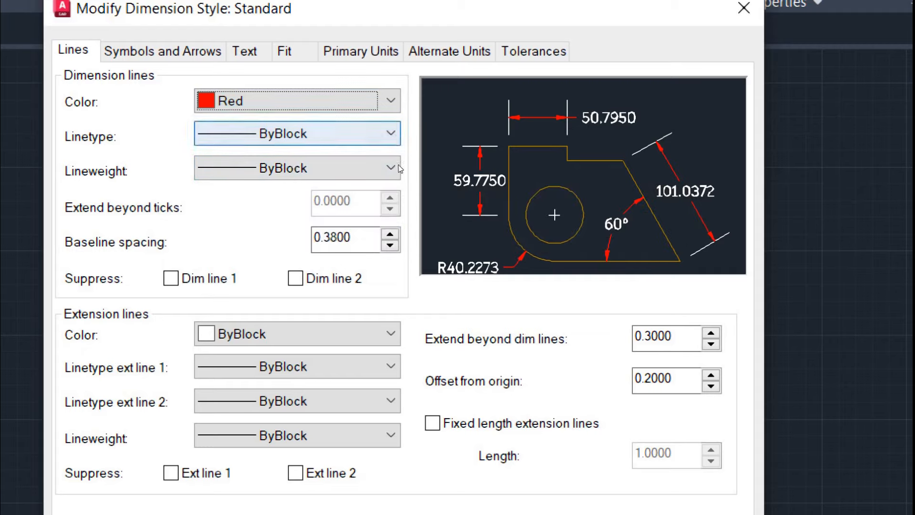
# Load the DASHDOT linetype from acadiso.lin and assign it to the dimension lines
pyautogui.click(391, 134)
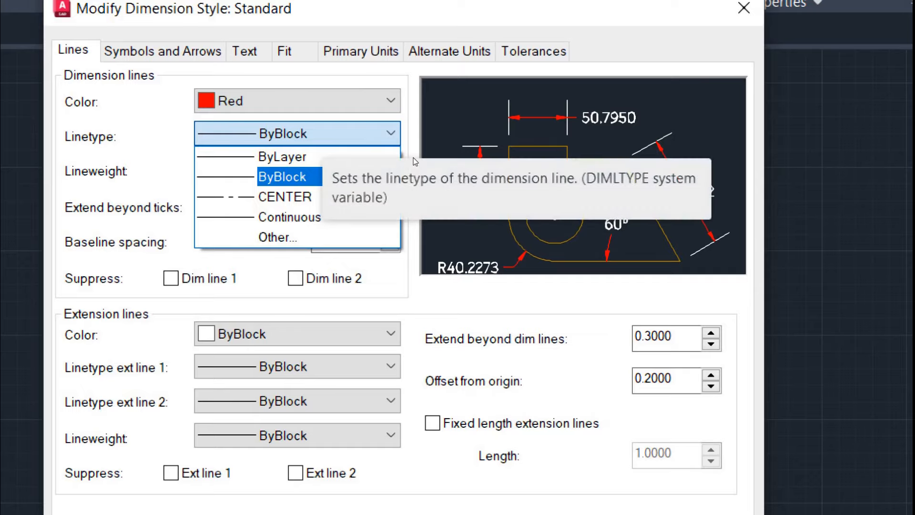
pyautogui.click(393, 228)
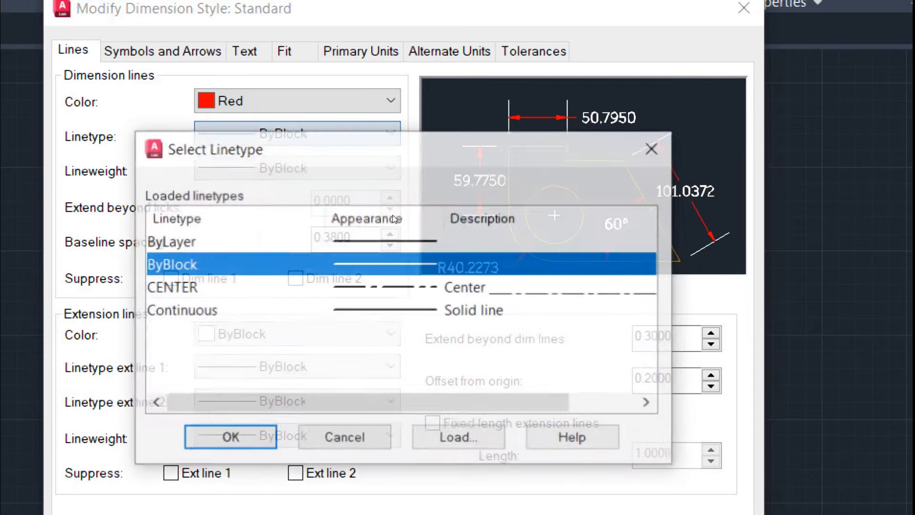
pyautogui.click(459, 437)
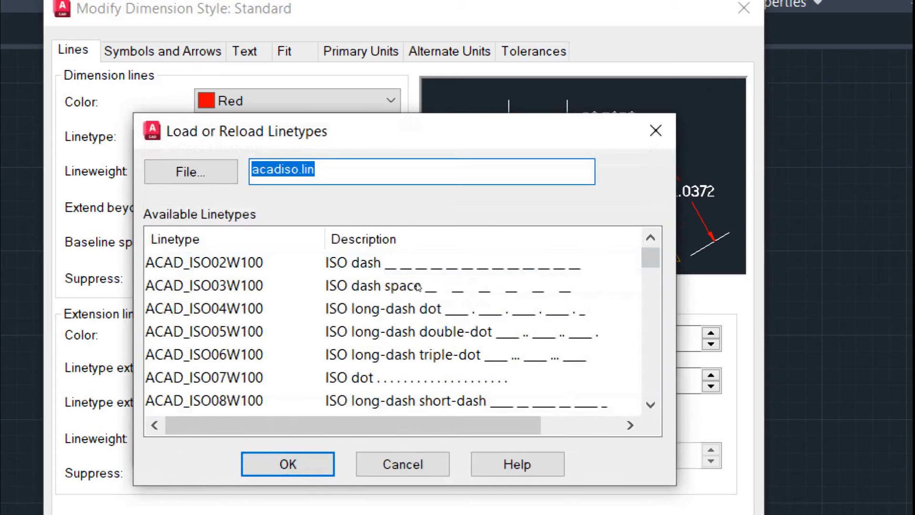
pyautogui.scroll(-5, 418, 286)
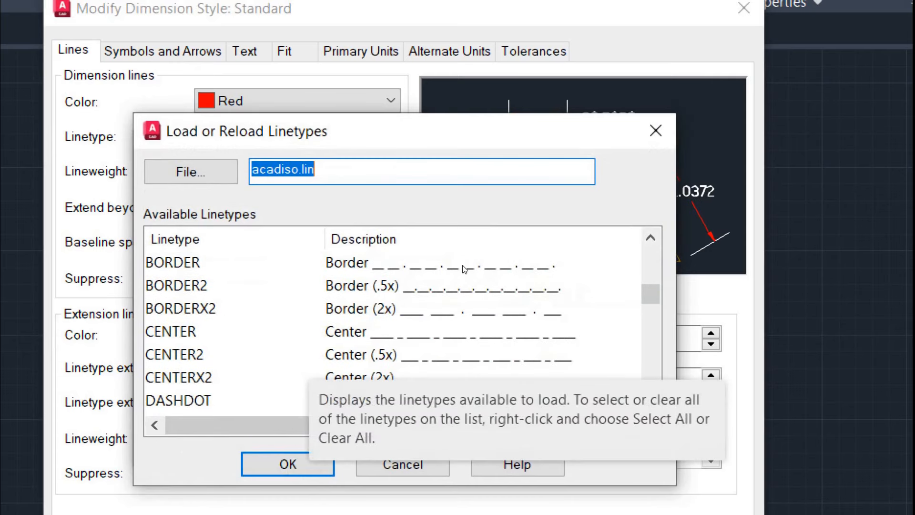
pyautogui.scroll(-1, 450, 266)
pyautogui.click(460, 329)
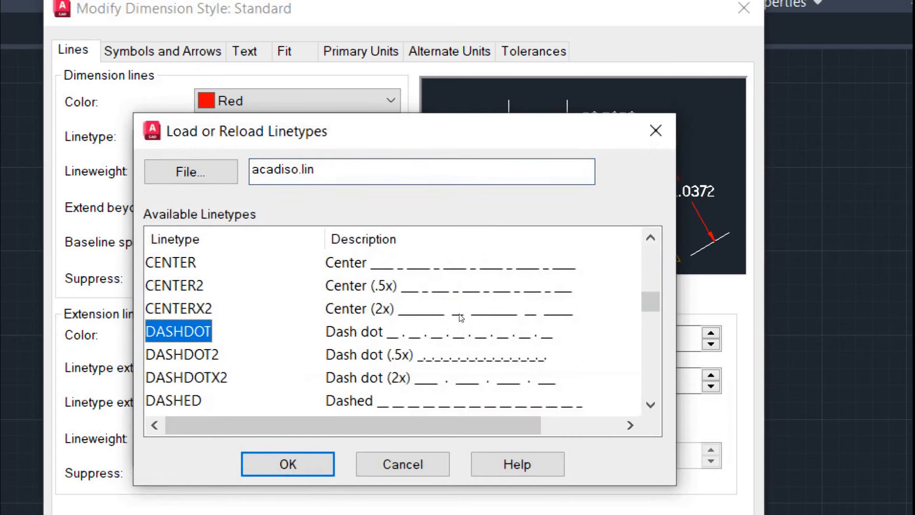
pyautogui.click(288, 464)
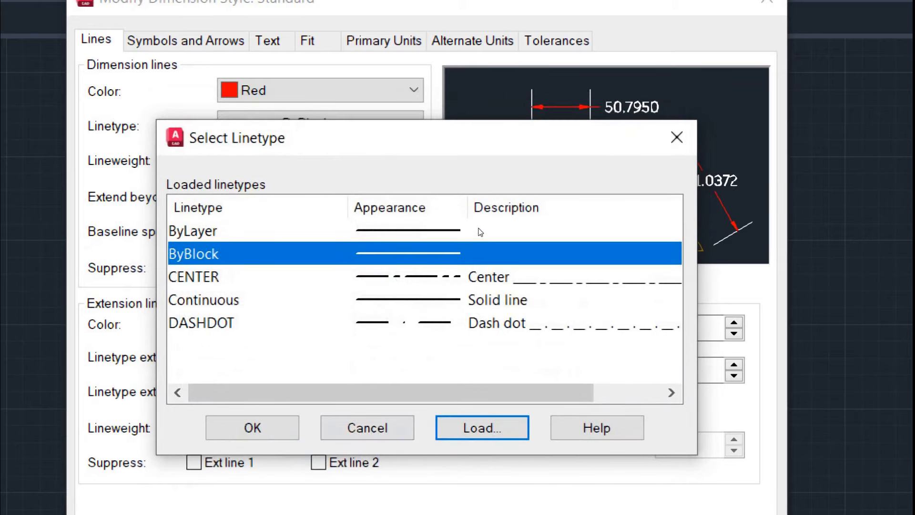
pyautogui.click(355, 328)
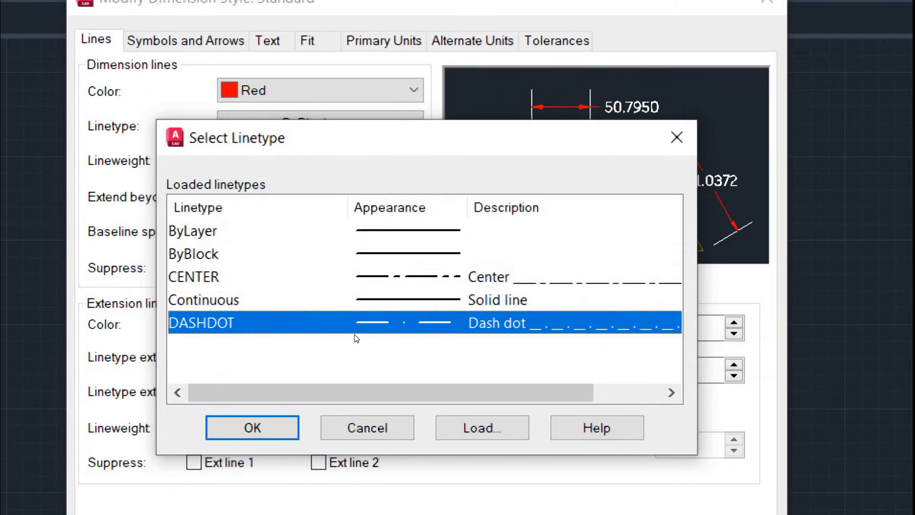
pyautogui.press('Return')
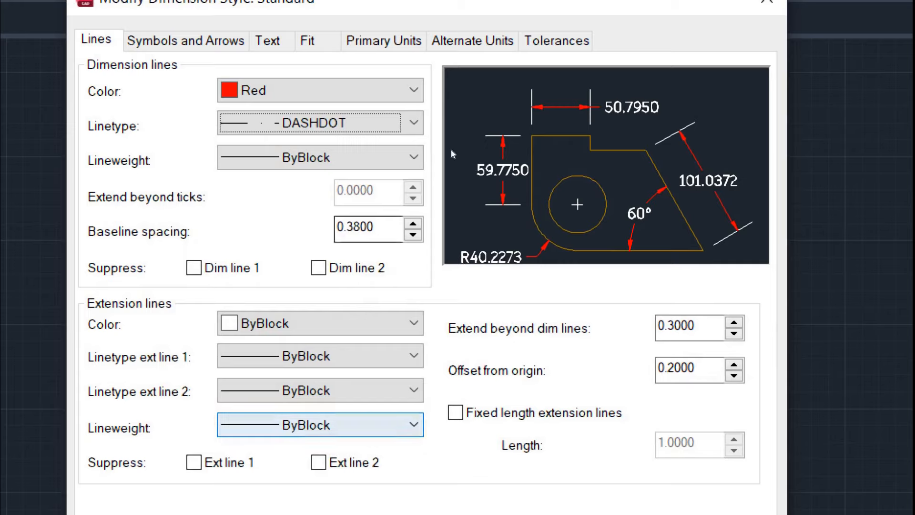
# Set the dimension lines' linetype to ByLayer and keep their lineweight at ByBlock
pyautogui.click(414, 123)
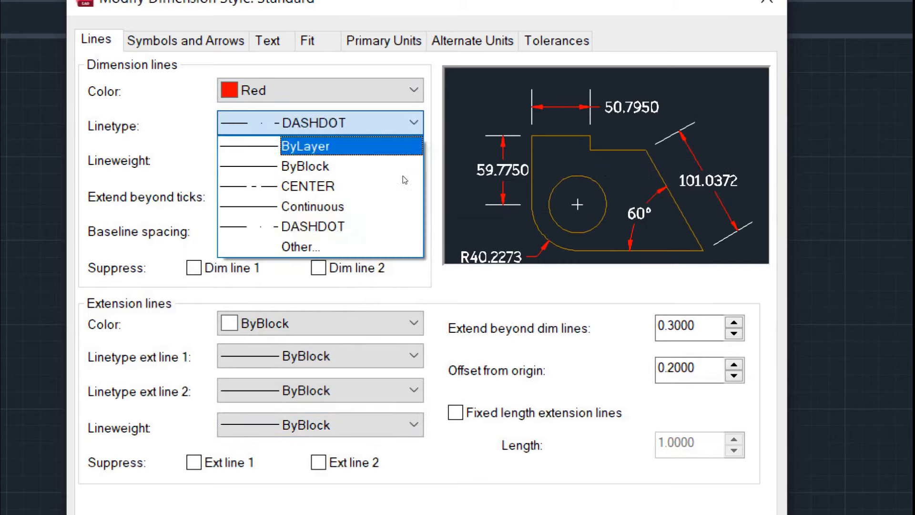
pyautogui.click(366, 145)
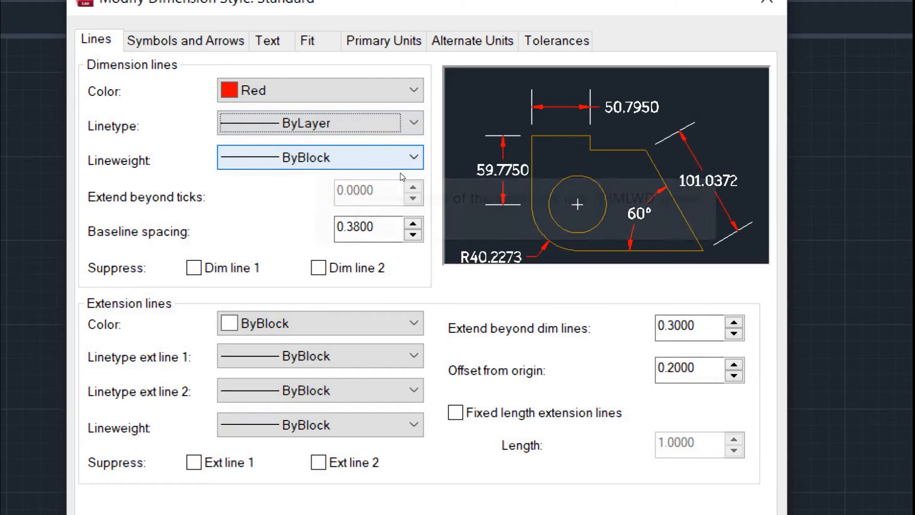
pyautogui.click(410, 157)
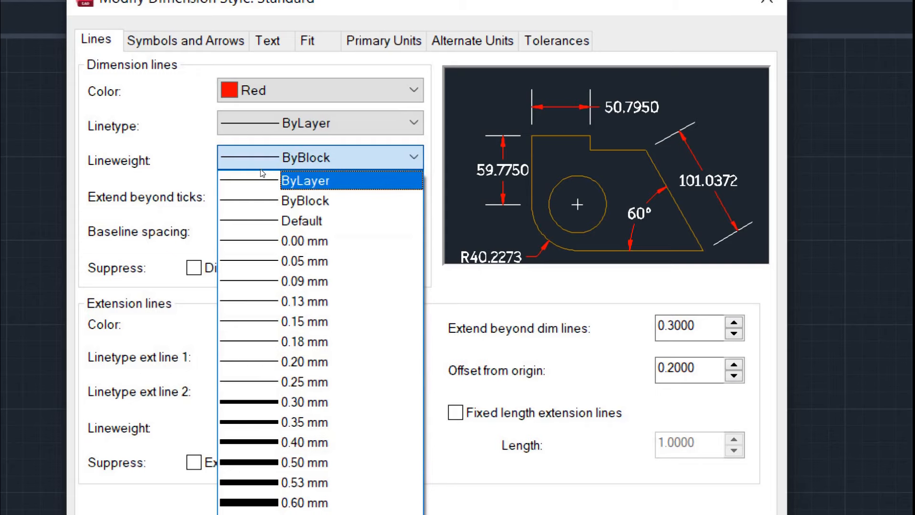
pyautogui.click(349, 166)
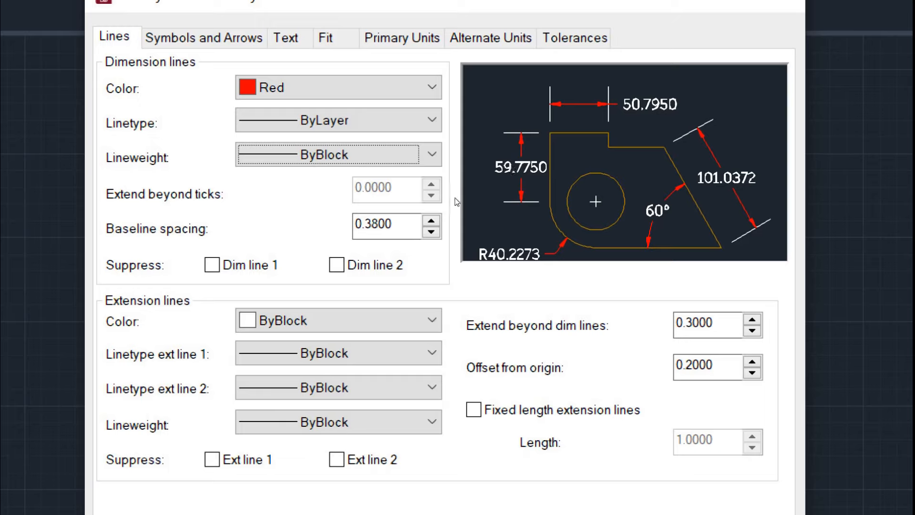
# Set the extension lines' color to Green
pyautogui.click(378, 320)
pyautogui.press('Down')
pyautogui.press('Down')
pyautogui.press('Down')
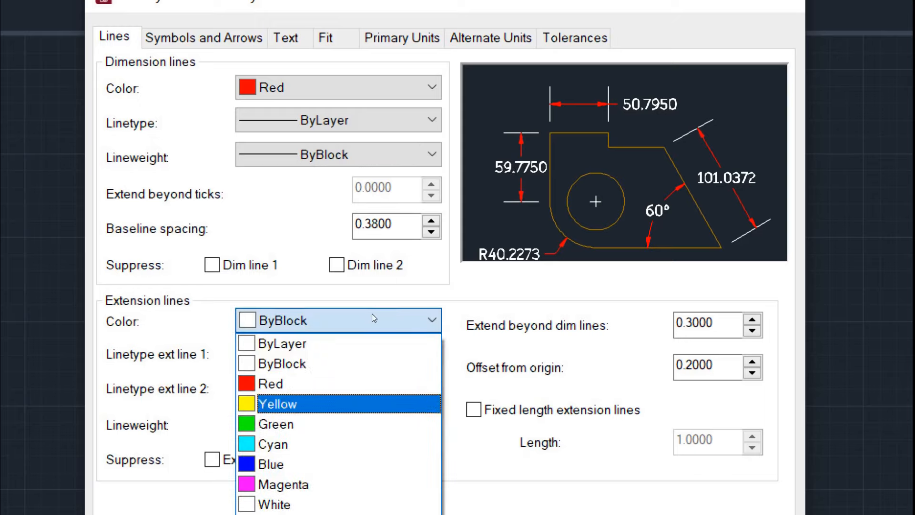
pyautogui.press('Return')
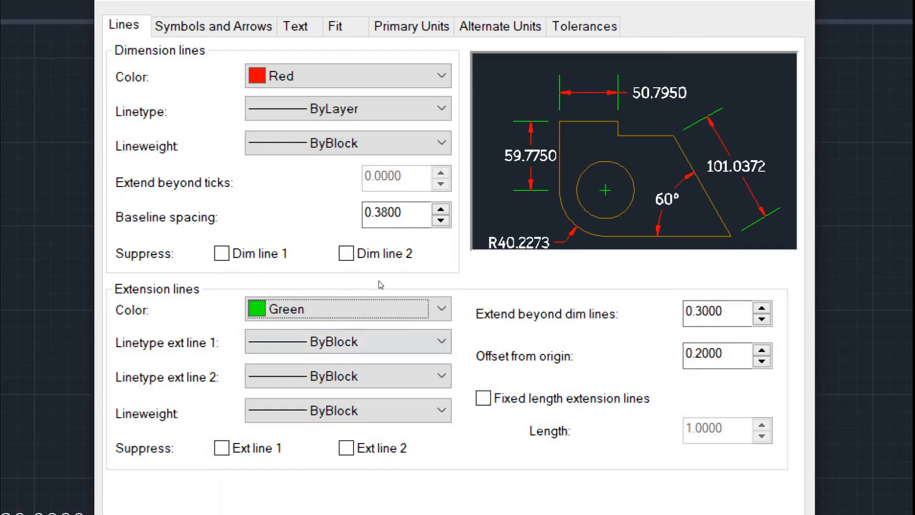
pyautogui.press('Tab')
pyautogui.hotkey('alt', 'Down')
pyautogui.press('Down')
pyautogui.press('Down')
pyautogui.press('Down')
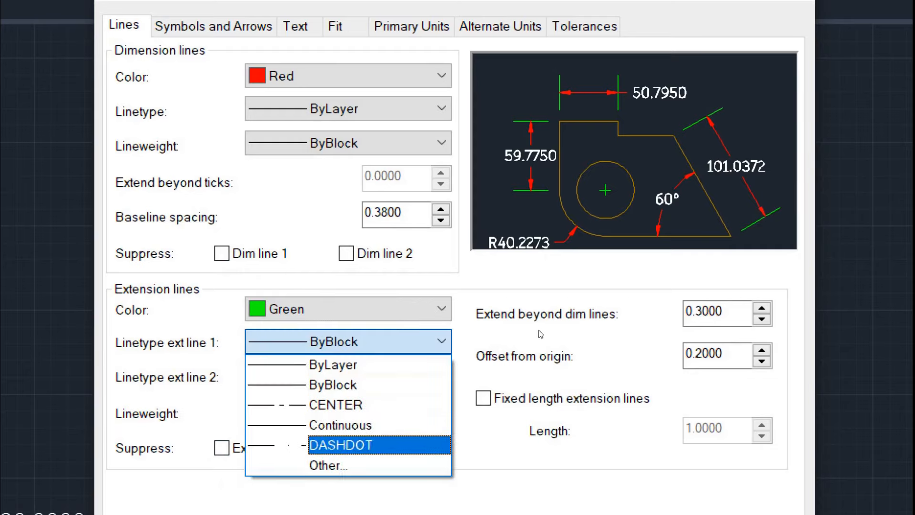
pyautogui.press('Escape')
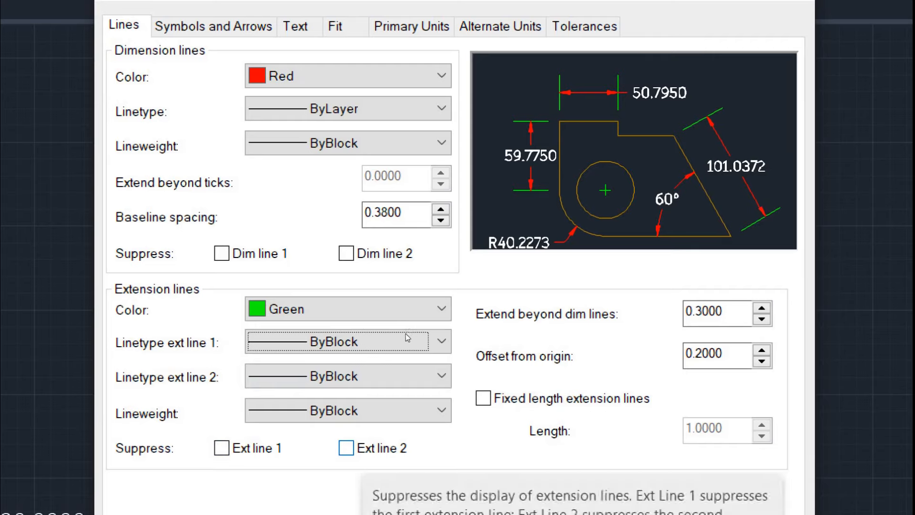
# Try suppressing the second extension line and restore its display
pyautogui.press('space')
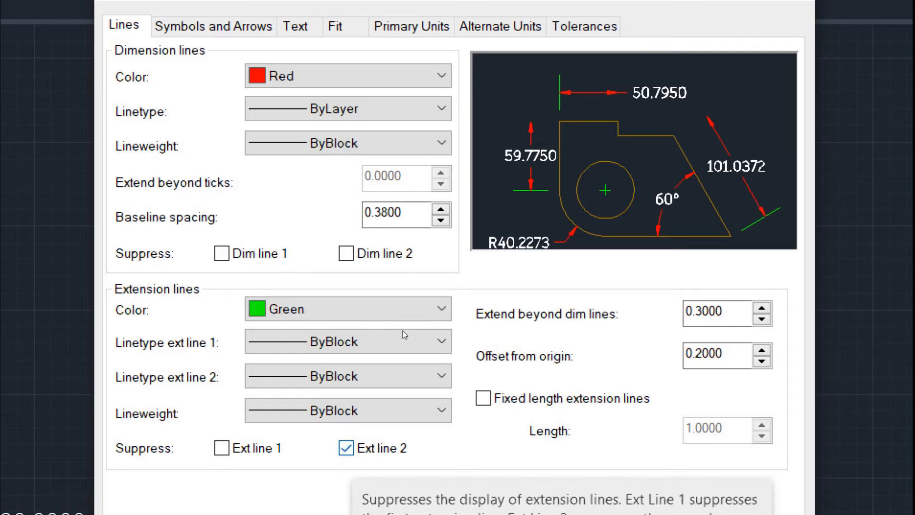
pyautogui.click(346, 447)
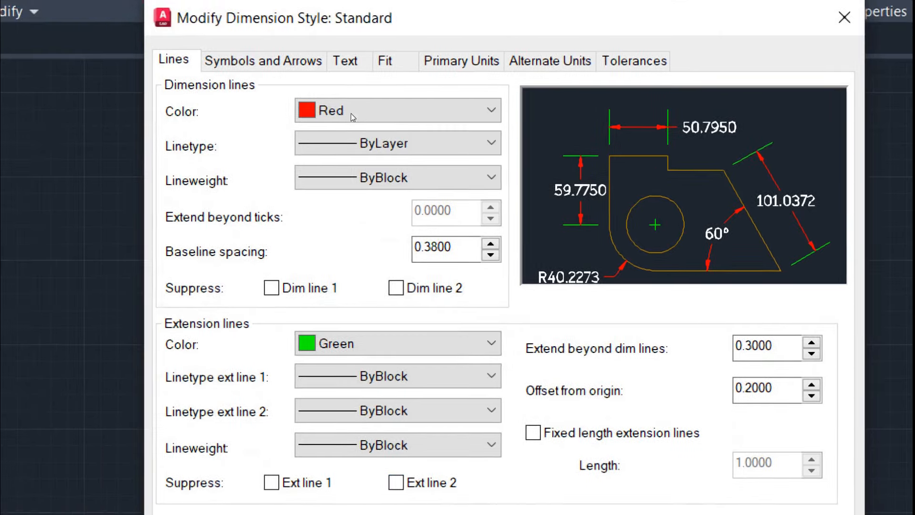
# Try the Dot, Oblique and Origin indicator arrowheads for both dimension line ends and restore Closed filled
pyautogui.click(264, 62)
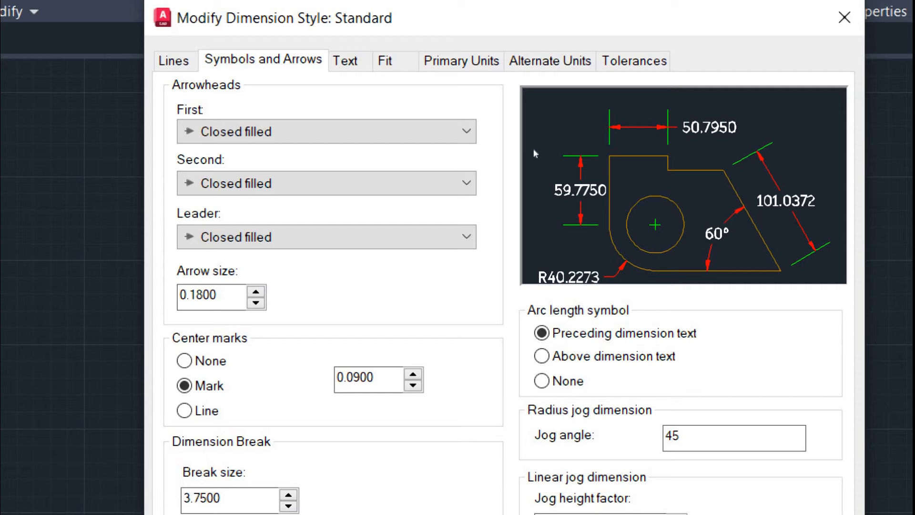
pyautogui.click(329, 153)
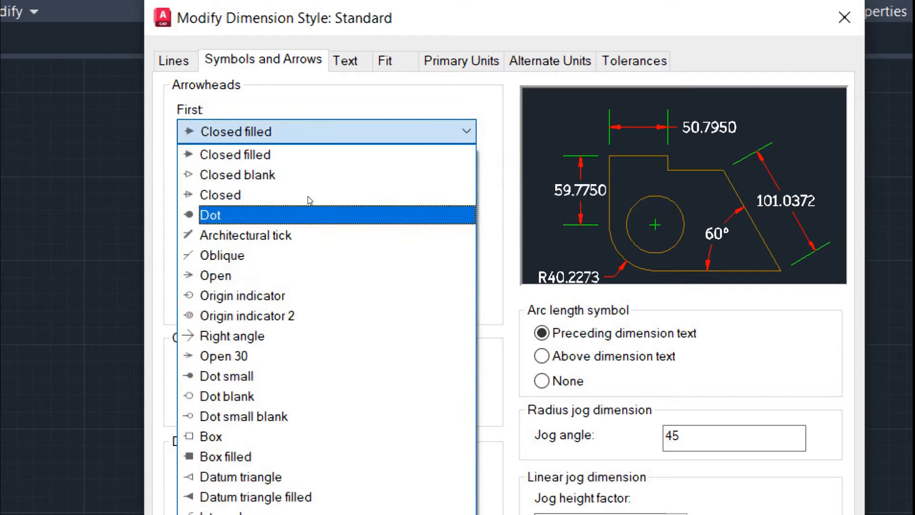
pyautogui.click(310, 214)
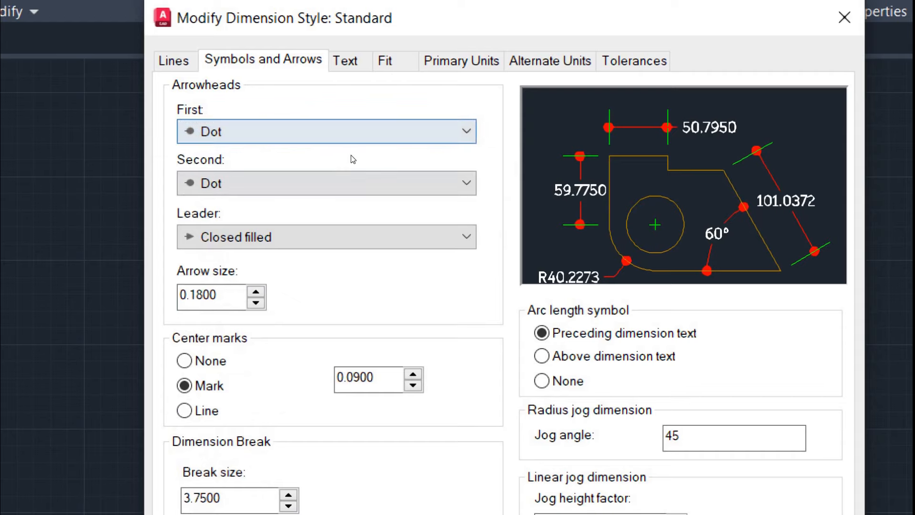
pyautogui.click(351, 142)
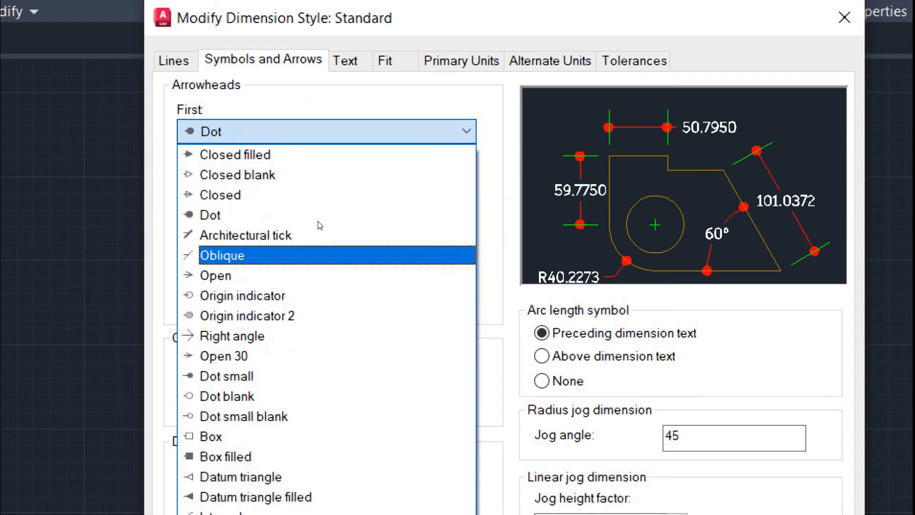
pyautogui.press('Return')
pyautogui.click(328, 155)
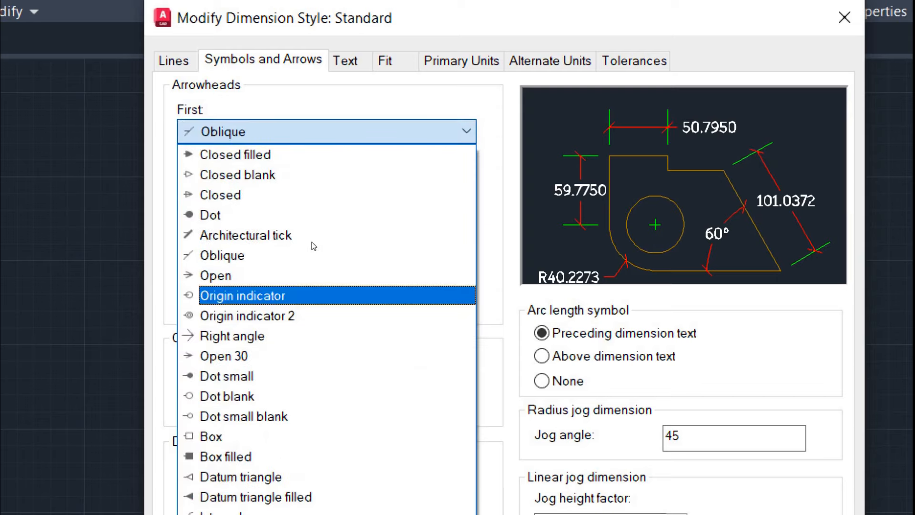
pyautogui.press('Return')
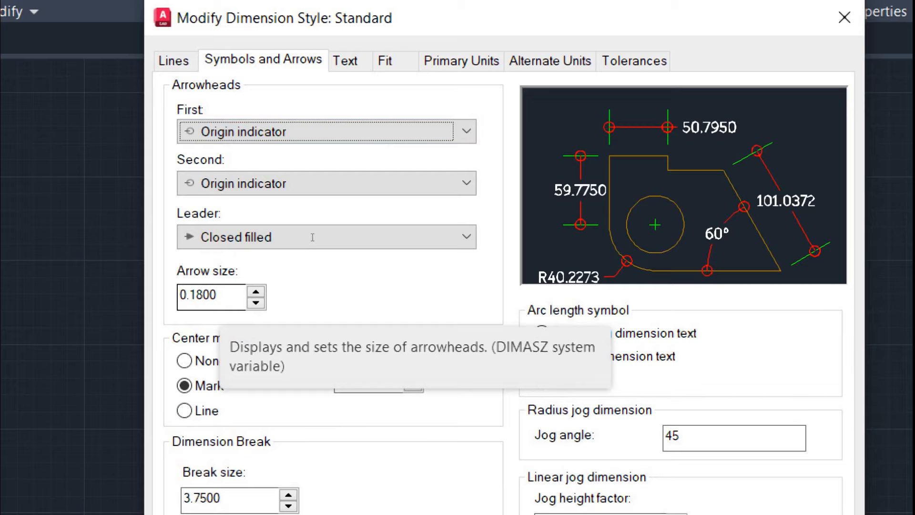
pyautogui.click(356, 142)
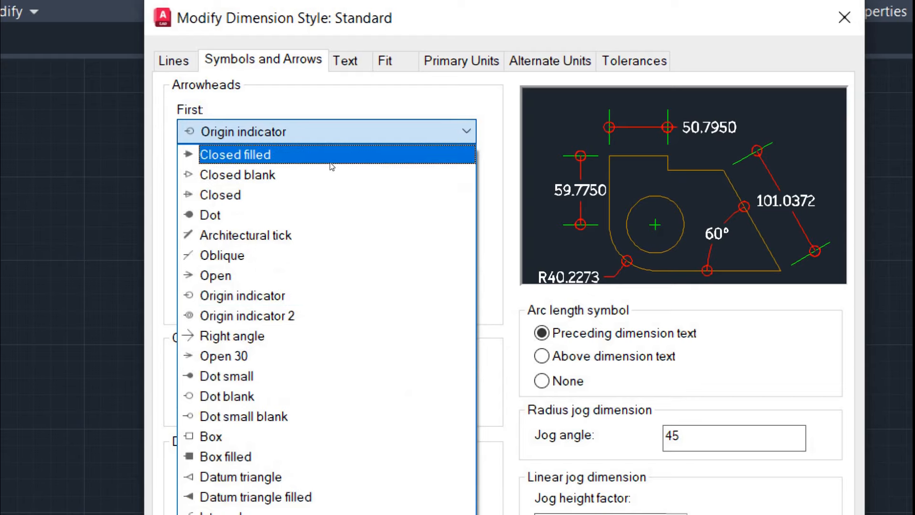
pyautogui.click(332, 156)
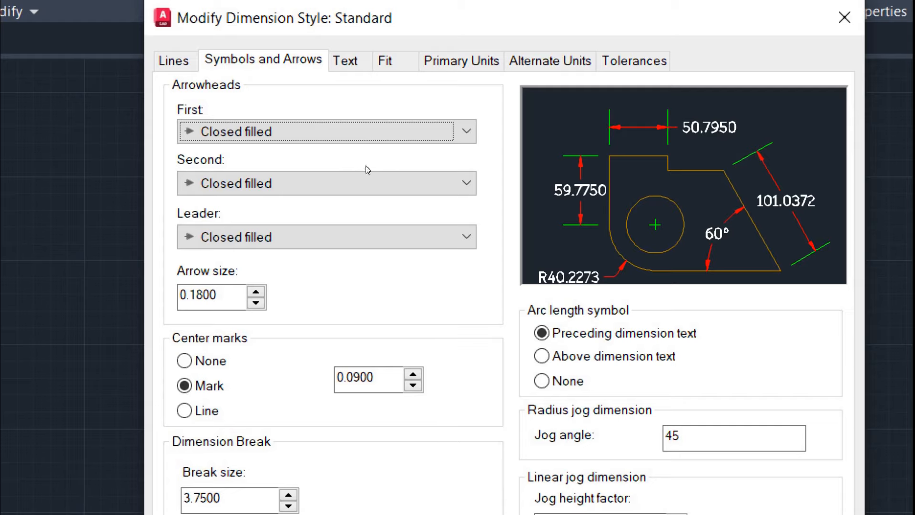
# Set the dimension style's arrow size to 0.25
pyautogui.press('Tab')
pyautogui.press('Tab')
pyautogui.press('Tab')
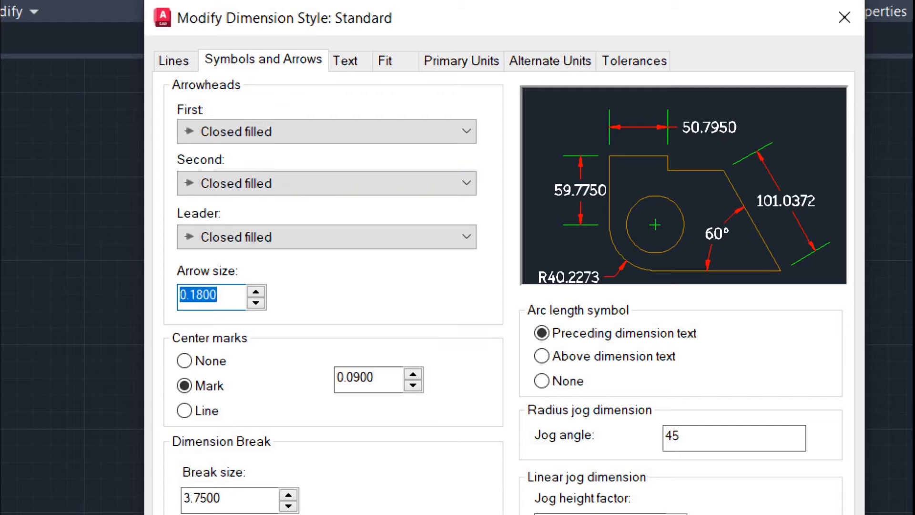
pyautogui.write('0.25')
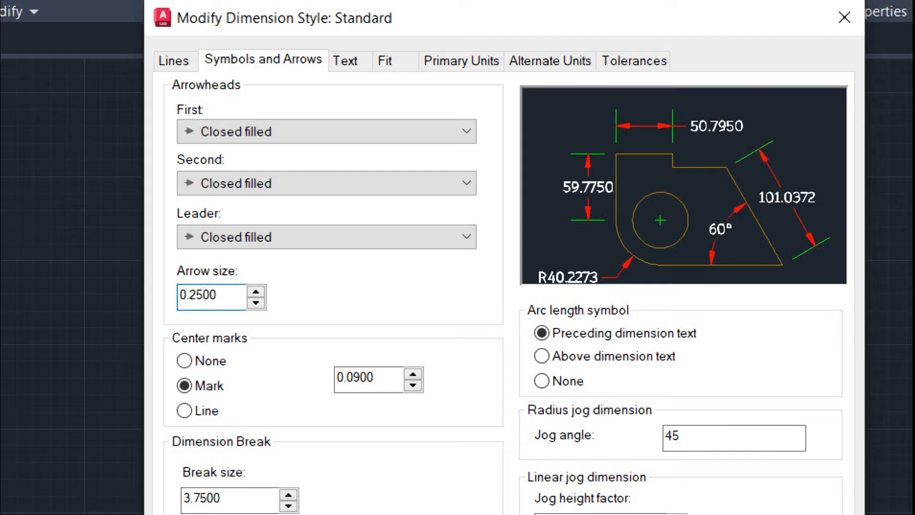
# Set the dimension text height to 0.25 and check it against the arrow size setting
pyautogui.hotkey('ctrl', 'Tab')
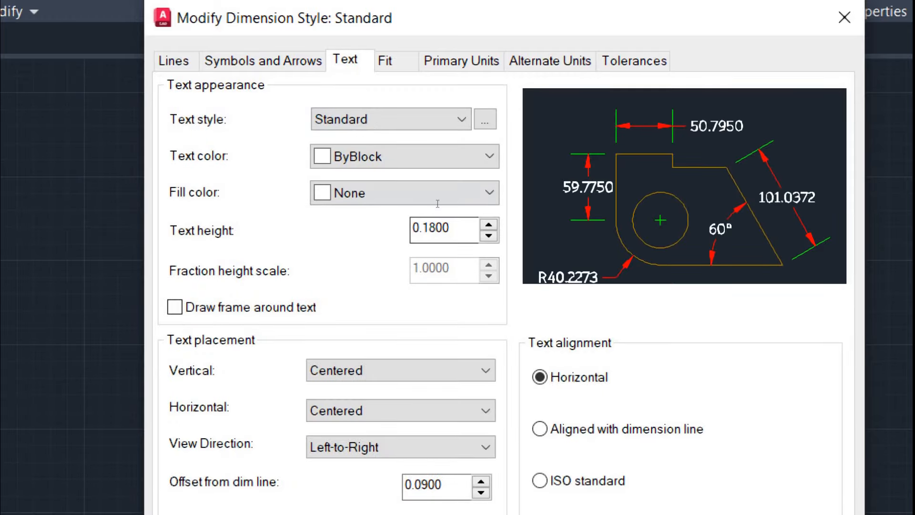
pyautogui.moveTo(453, 228); pyautogui.dragTo(362, 203)
pyautogui.write('0.25')
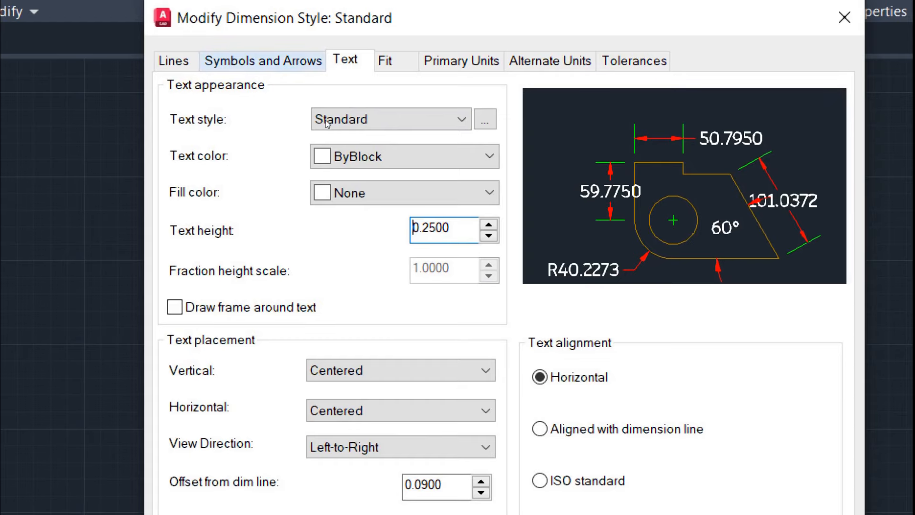
pyautogui.click(263, 61)
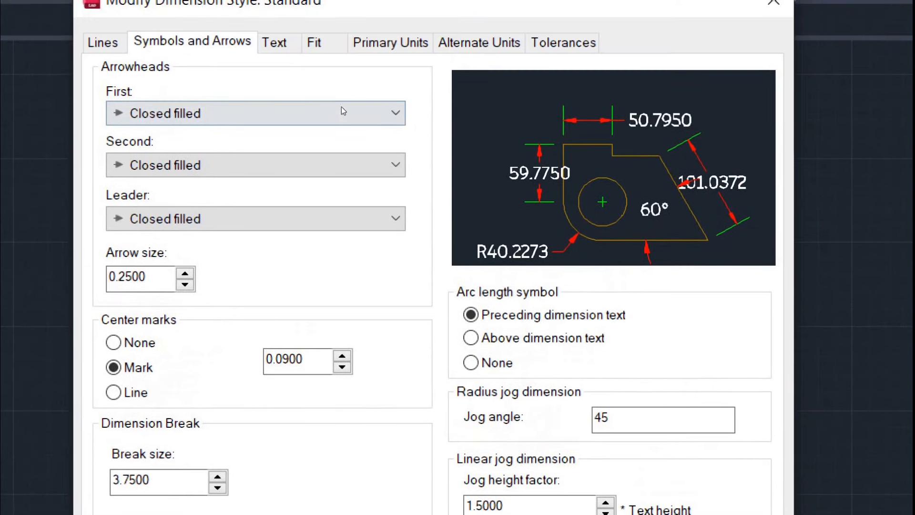
# Create a new text style named "new text" from the dimension style's text settings
pyautogui.click(279, 43)
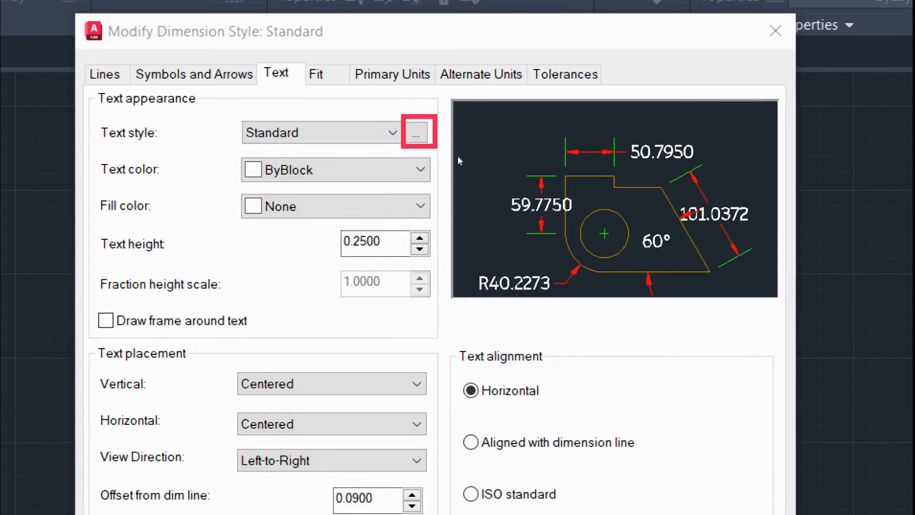
pyautogui.click(416, 133)
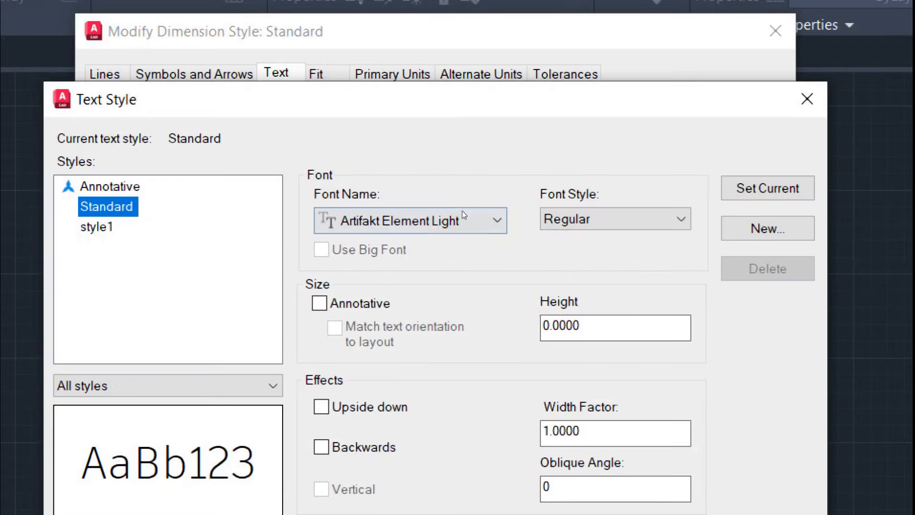
pyautogui.click(768, 229)
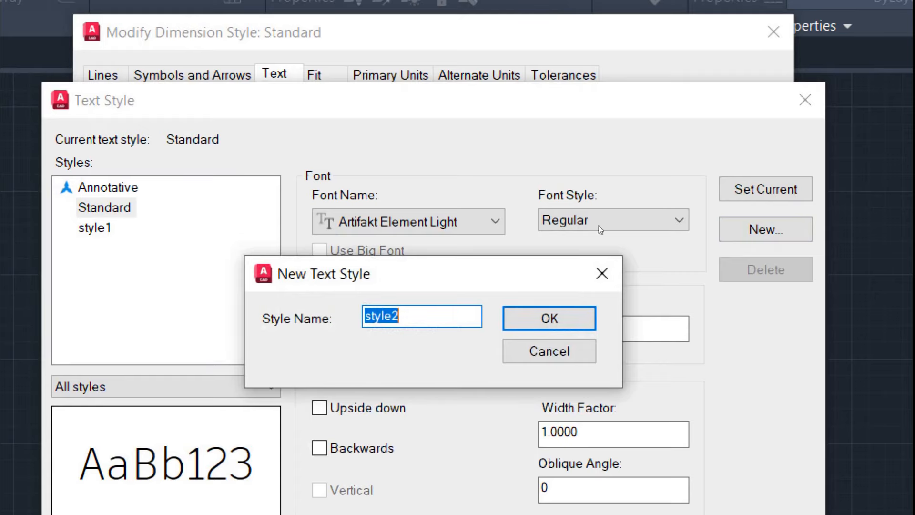
pyautogui.write('new ')
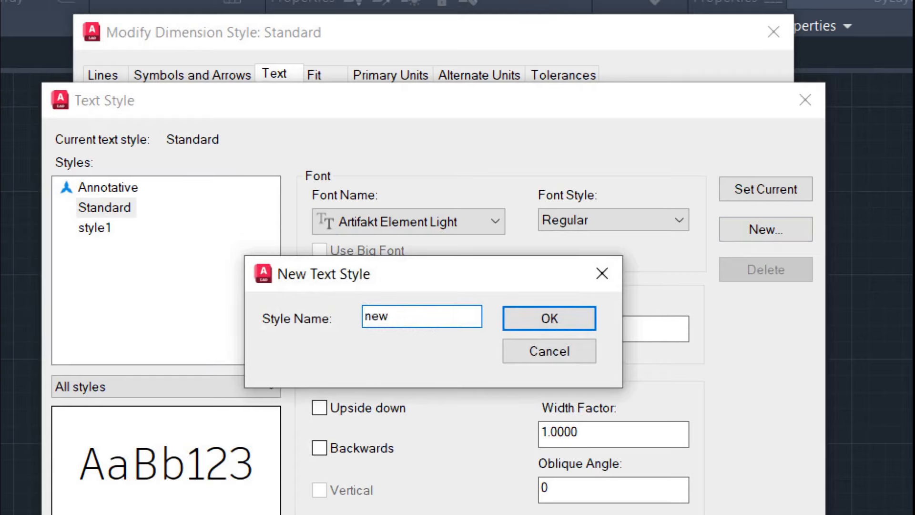
pyautogui.write('text')
pyautogui.press('Return')
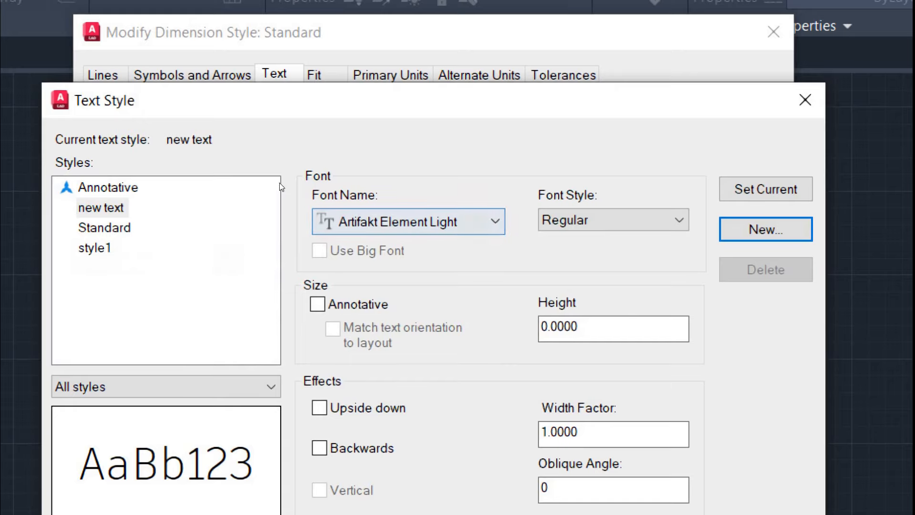
# Browse the available fonts and try Arial Black for the "new text" style
pyautogui.click(101, 207)
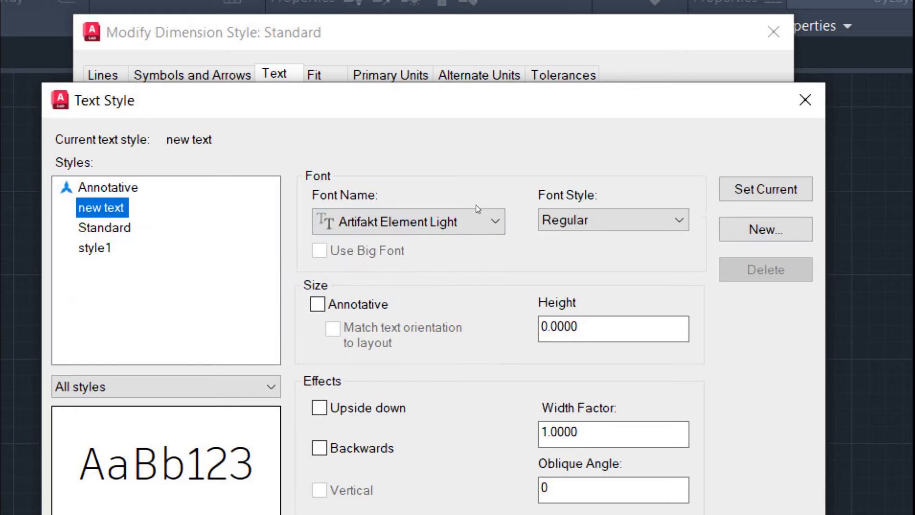
pyautogui.click(485, 213)
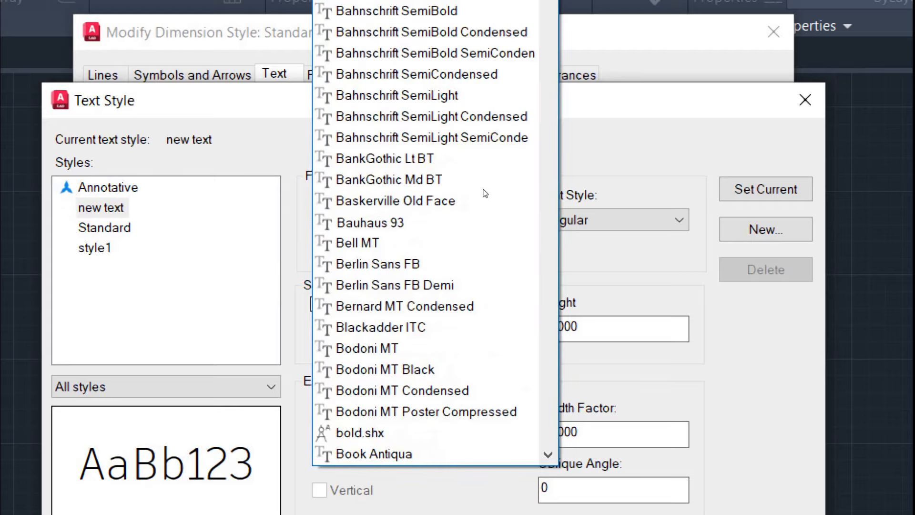
pyautogui.scroll(1, 402, 162)
pyautogui.scroll(-12, 402, 165)
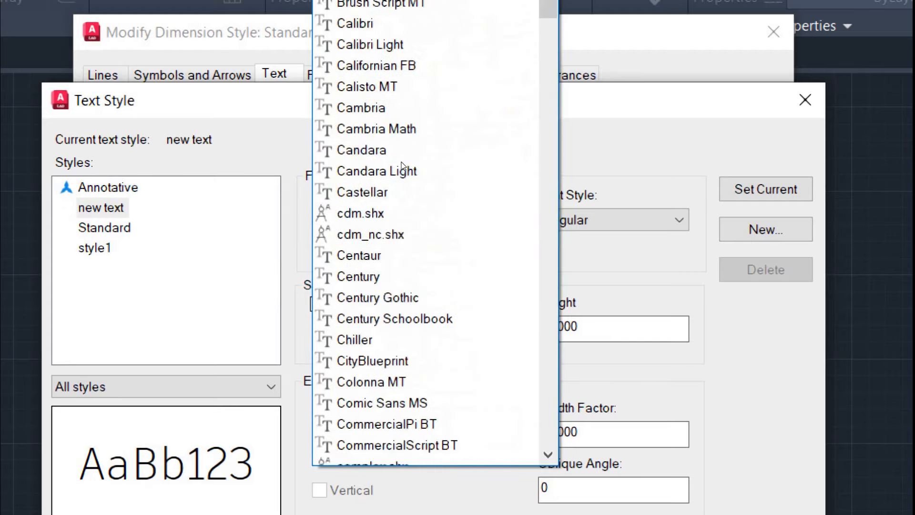
pyautogui.scroll(-9, 427, 207)
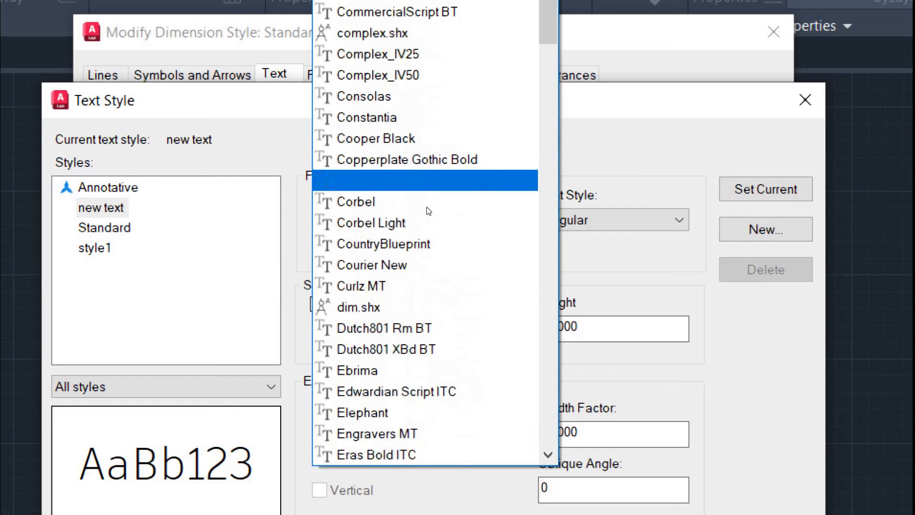
pyautogui.scroll(-3, 427, 207)
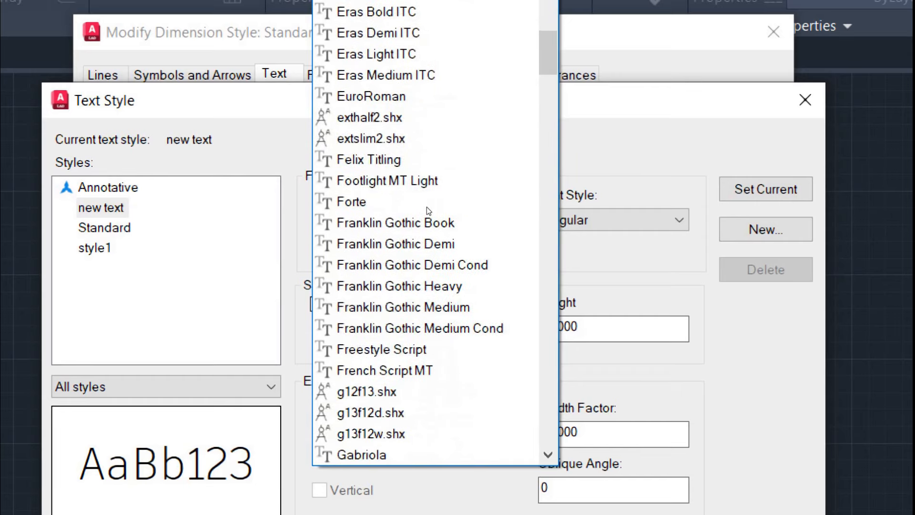
pyautogui.scroll(20, 427, 207)
pyautogui.click(426, 180)
pyautogui.press('Tab')
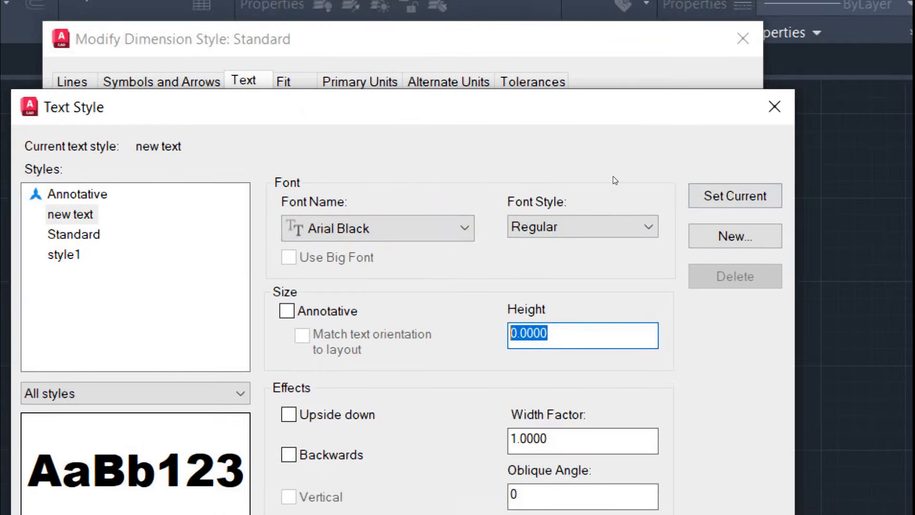
# Discard the unsaved font change, make the Standard text style current and close the text style settings
pyautogui.click(734, 196)
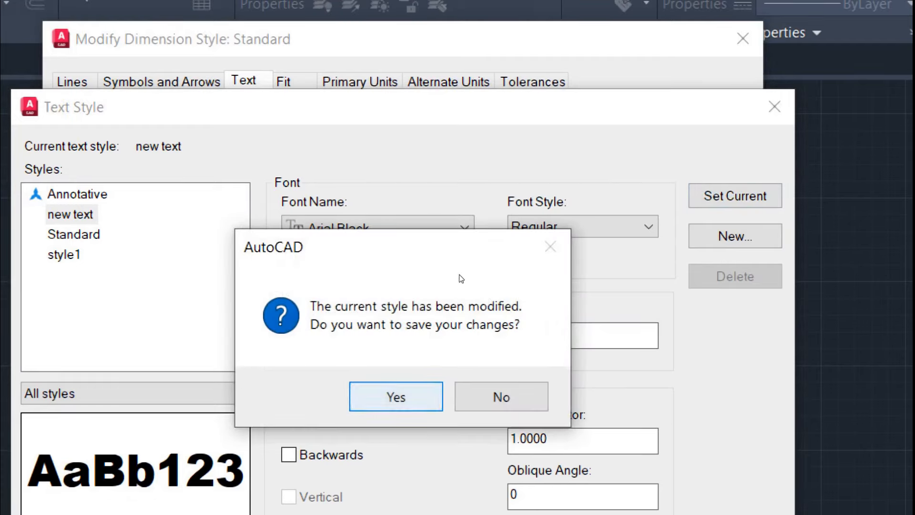
pyautogui.press('Tab')
pyautogui.press('space')
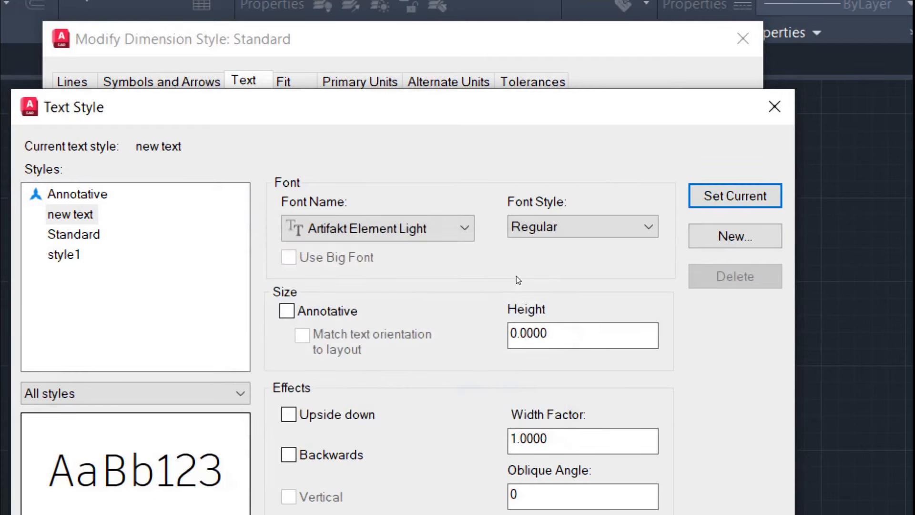
pyautogui.click(75, 234)
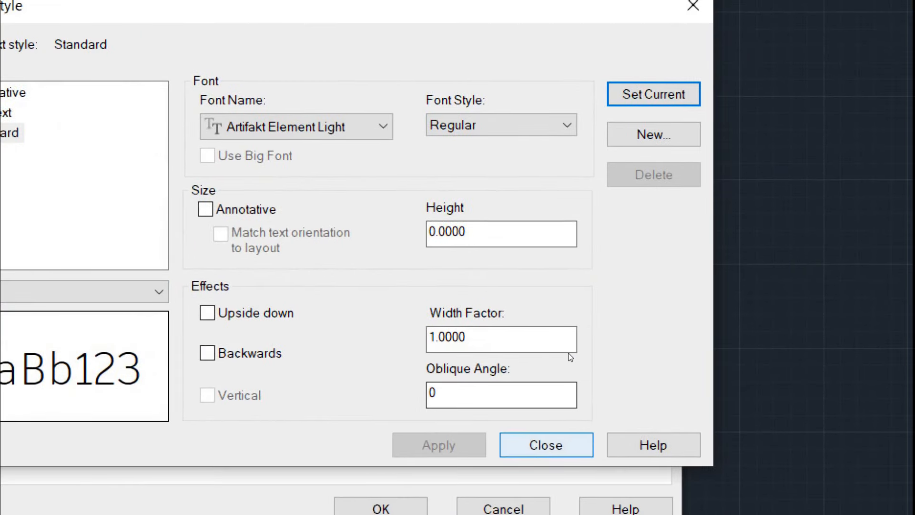
pyautogui.click(701, 398)
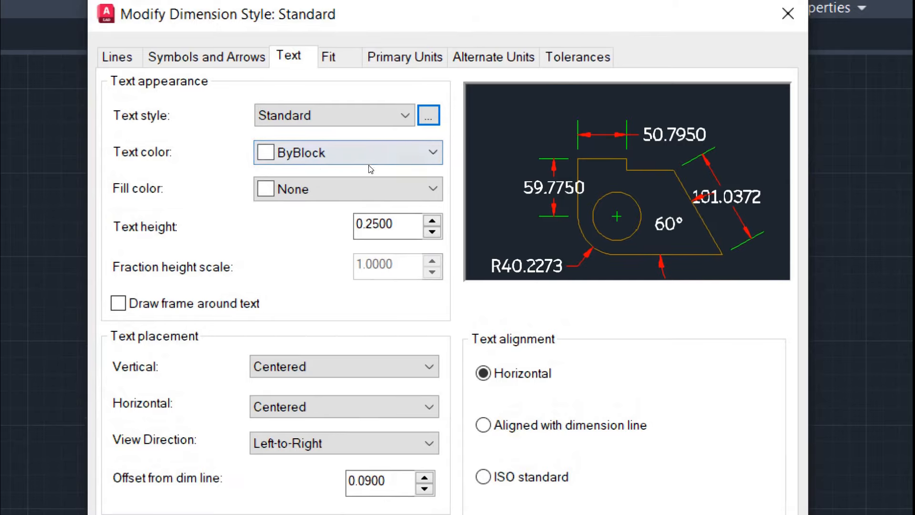
# Try Red and Green as the dimension text color and Red as the text fill color
pyautogui.click(382, 164)
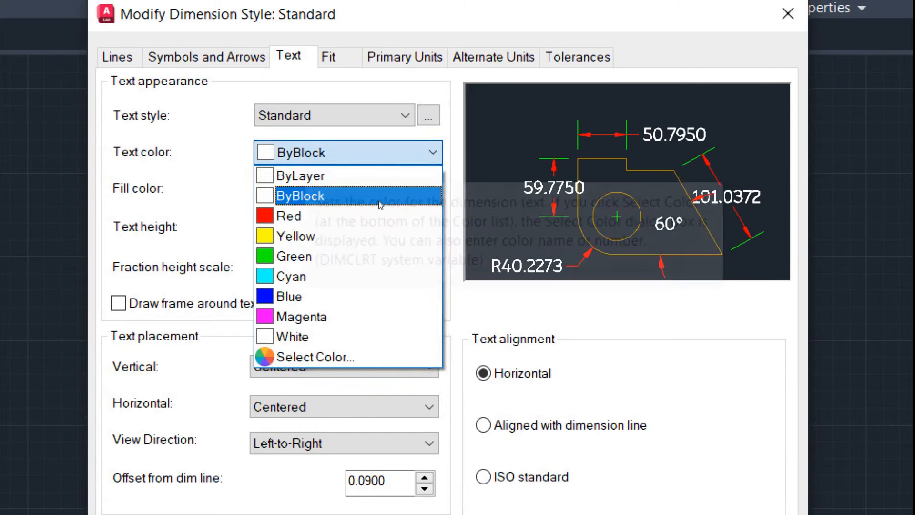
pyautogui.click(382, 216)
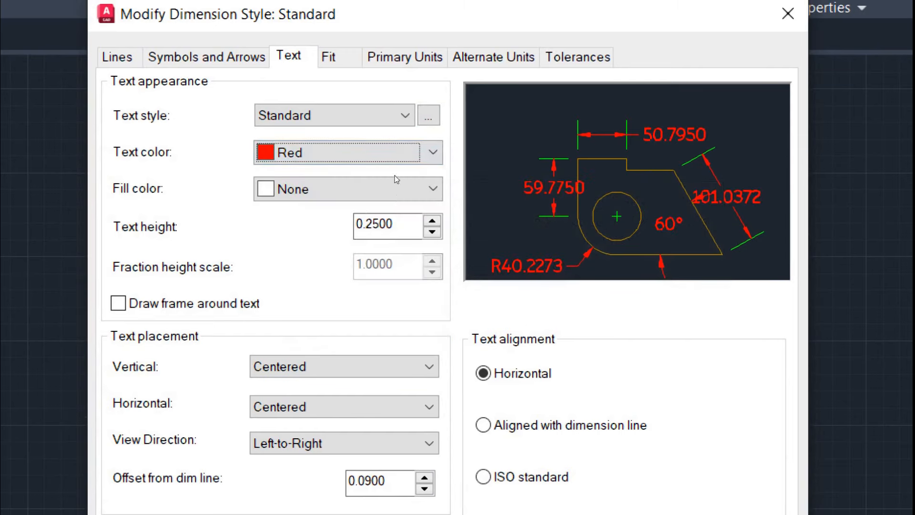
pyautogui.click(394, 160)
pyautogui.press('Down')
pyautogui.press('Down')
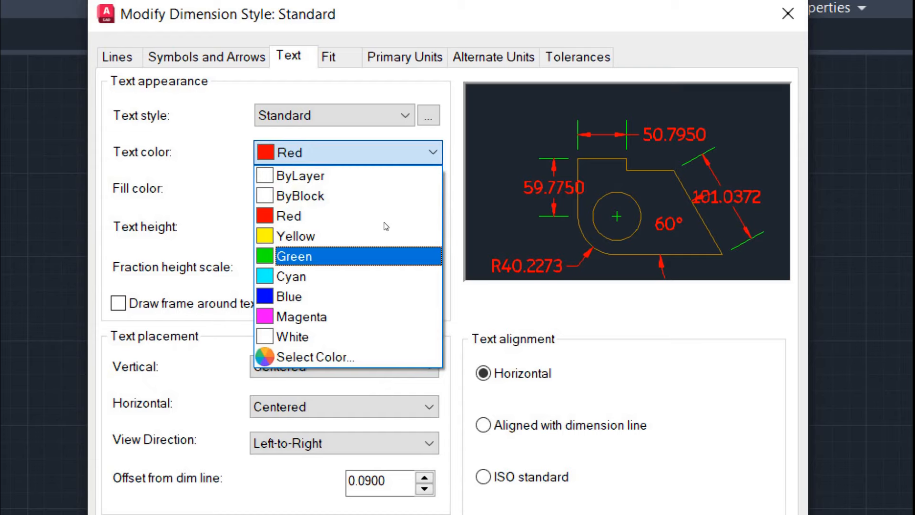
pyautogui.press('Return')
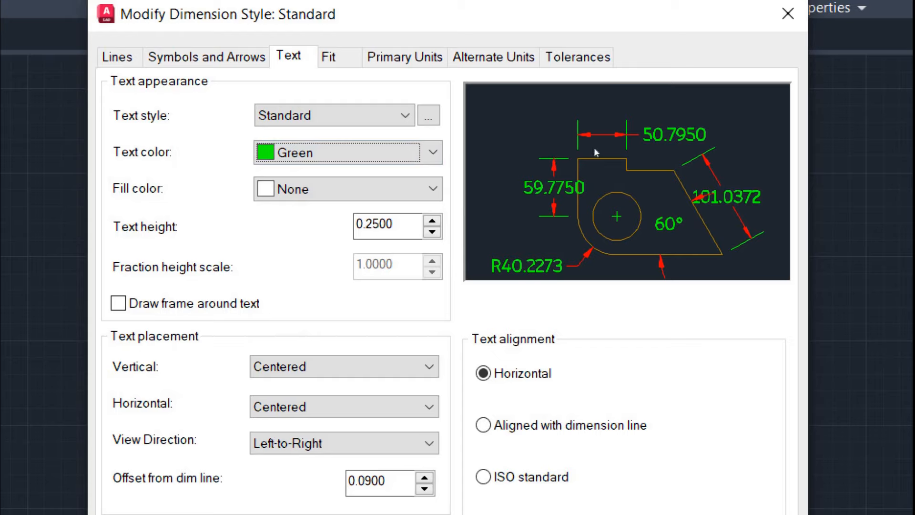
pyautogui.click(399, 188)
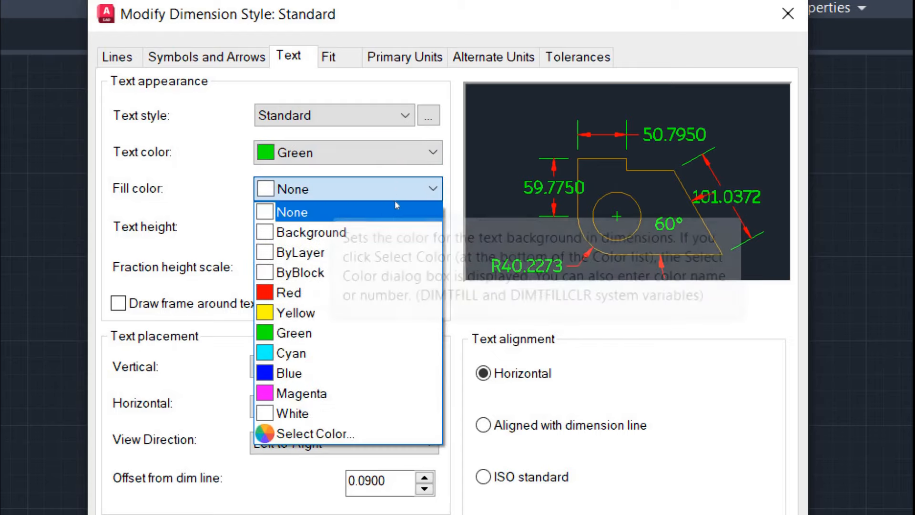
pyautogui.click(305, 292)
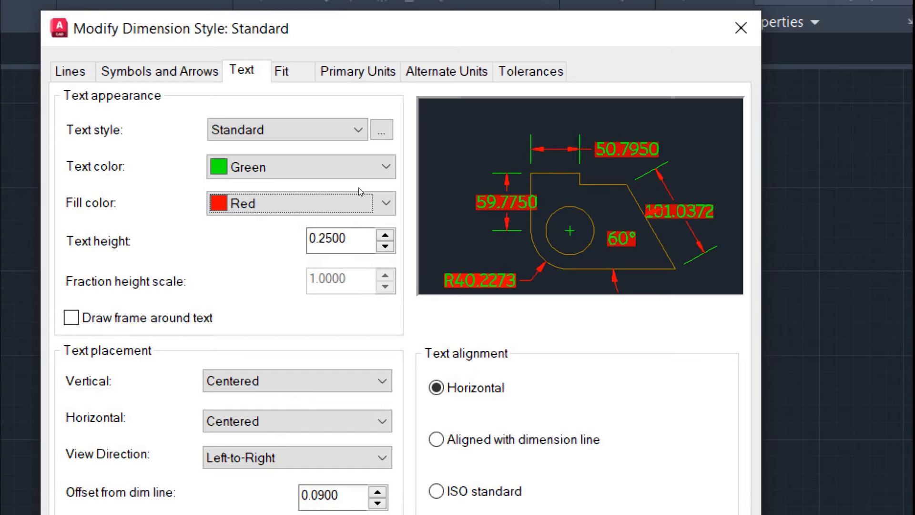
# Set the dimension text color to ByLayer and the fill color to None
pyautogui.click(390, 170)
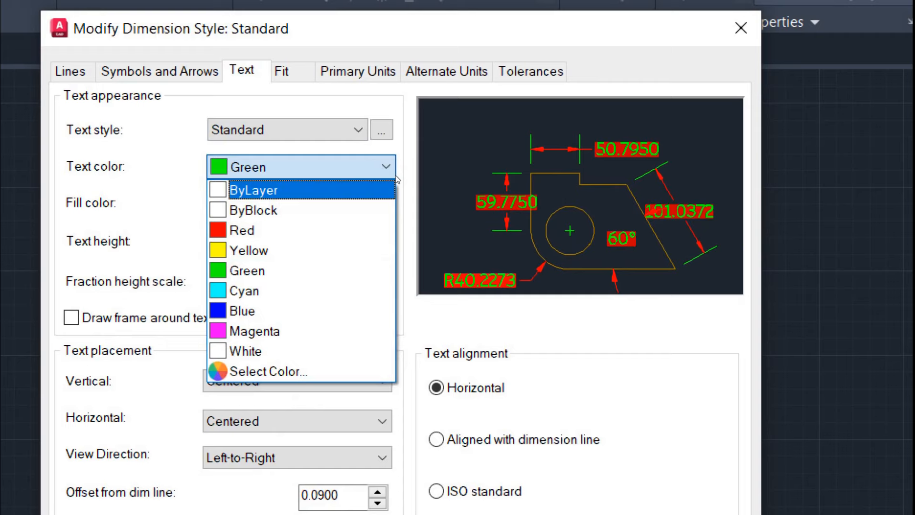
pyautogui.click(394, 190)
pyautogui.click(386, 199)
pyautogui.press('Return')
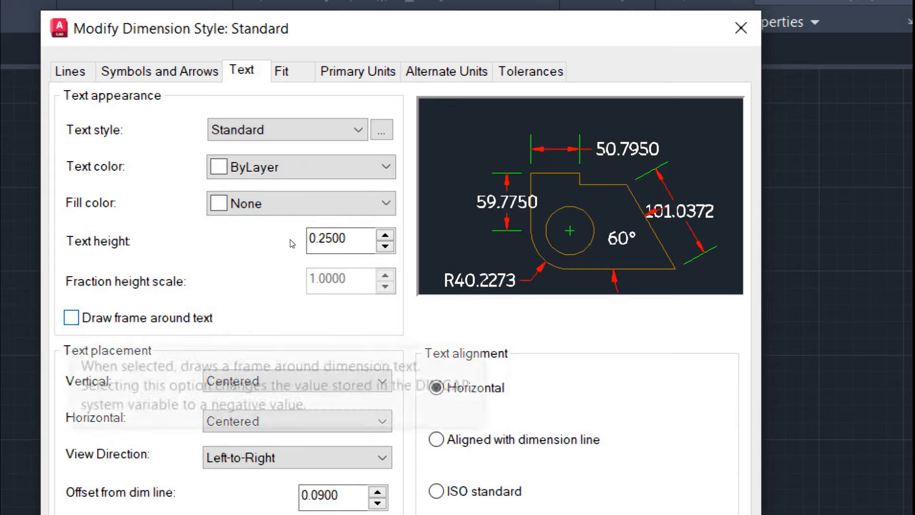
# Try a frame around the dimension text and remove it, and set the text alignment to ISO standard
pyautogui.click(72, 318)
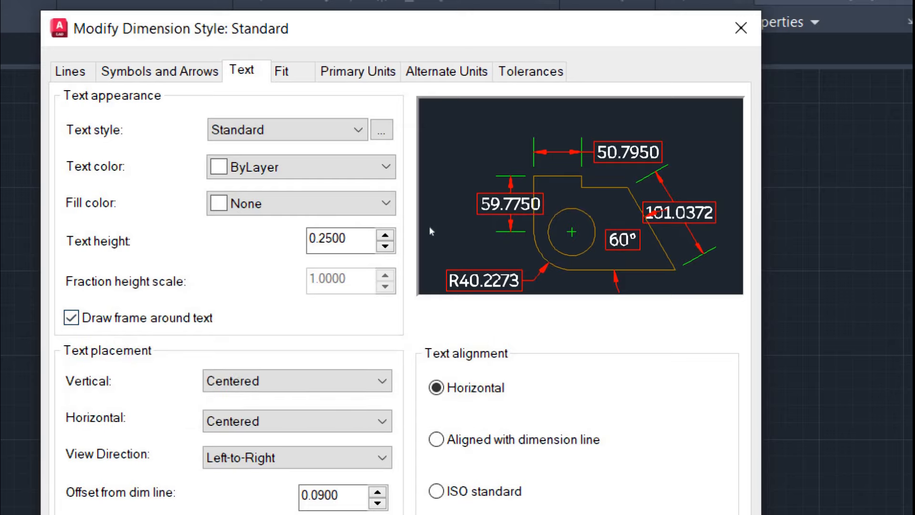
pyautogui.press('space')
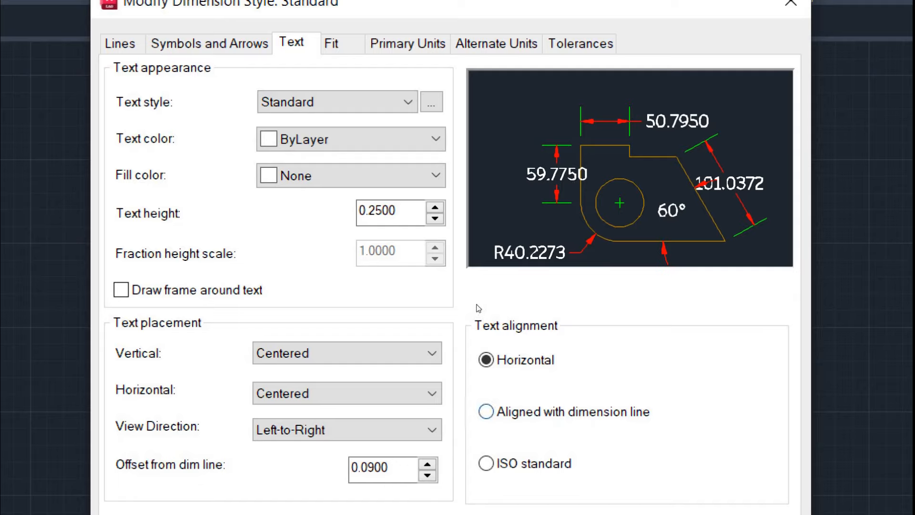
pyautogui.click(486, 411)
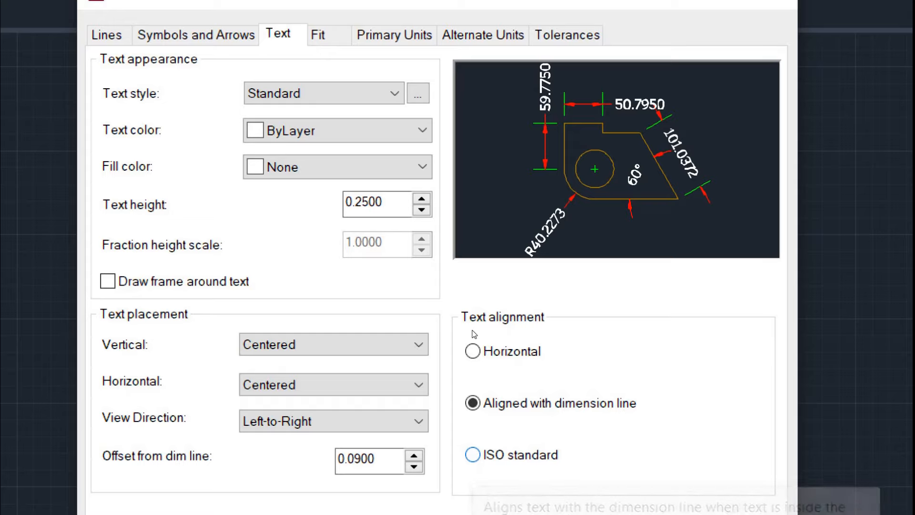
pyautogui.click(472, 454)
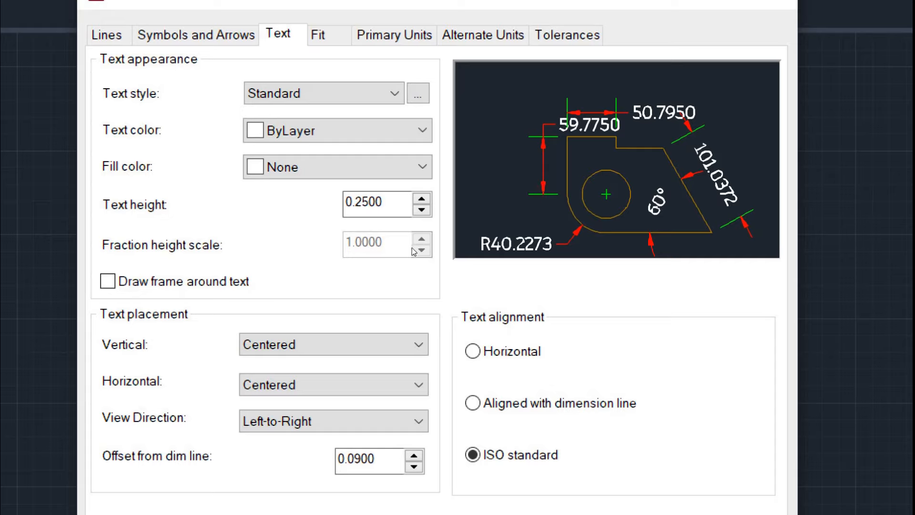
# Try a dimension text height of 0.18 and settle on 0.15
pyautogui.doubleClick(375, 209)
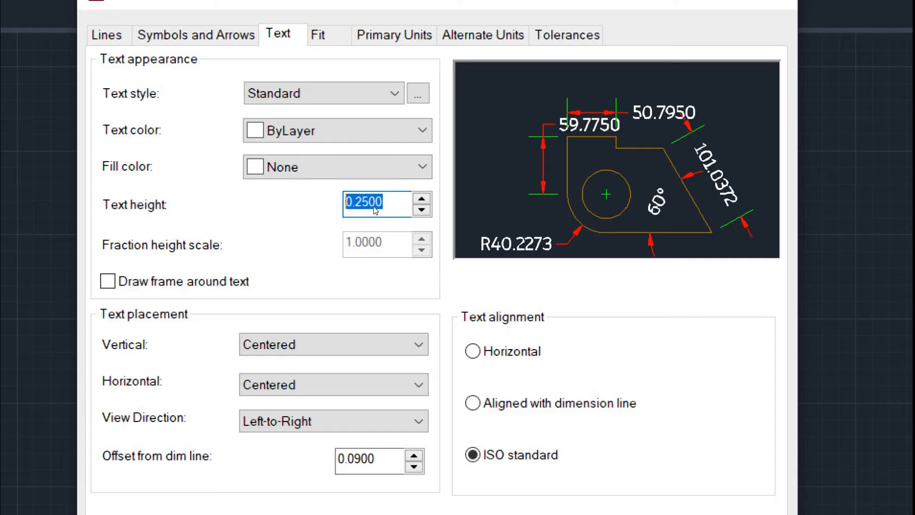
pyautogui.write('0.18')
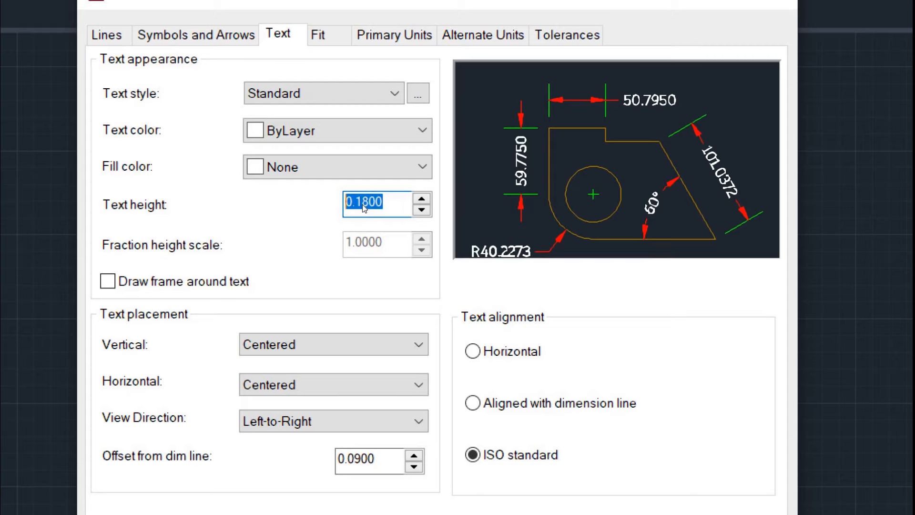
pyautogui.write('0.15')
pyautogui.press('Return')
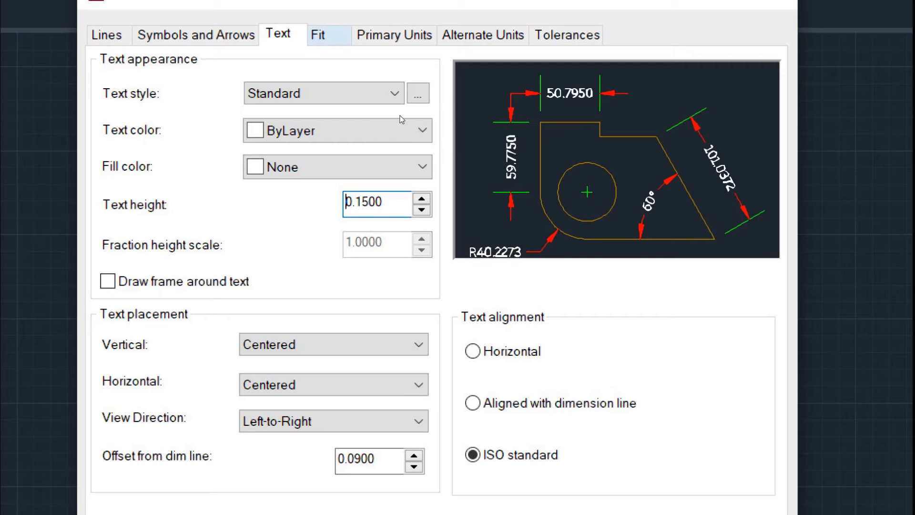
# Enable drawing the dimension line between the extension lines in the fit fine-tuning options
pyautogui.hotkey('ctrl', 'Tab')
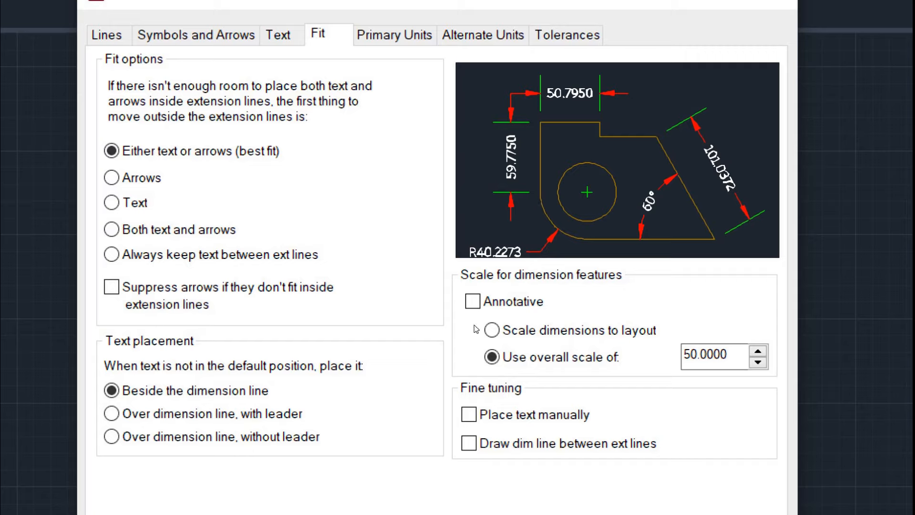
pyautogui.click(469, 443)
# Try the Engineering unit format for linear dimensions and settle on Decimal with a precision of 0.00
pyautogui.hotkey('ctrl', 'Tab')
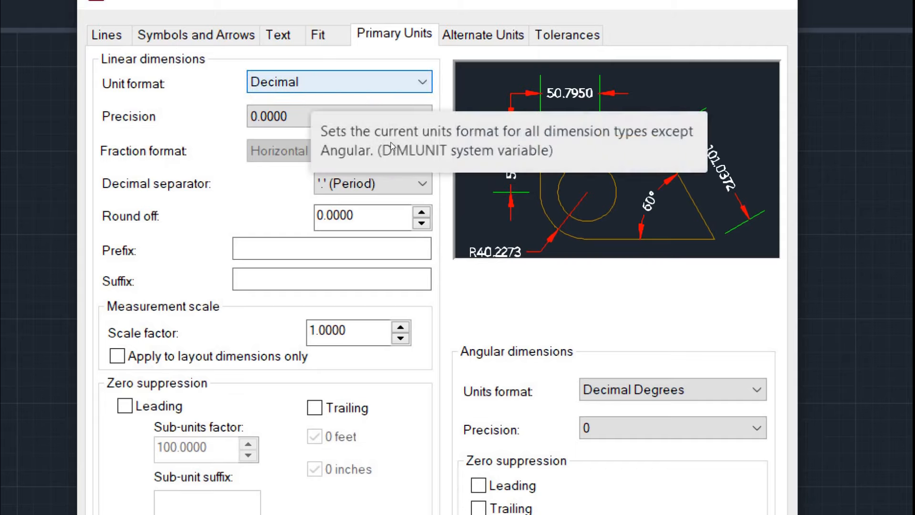
pyautogui.click(318, 83)
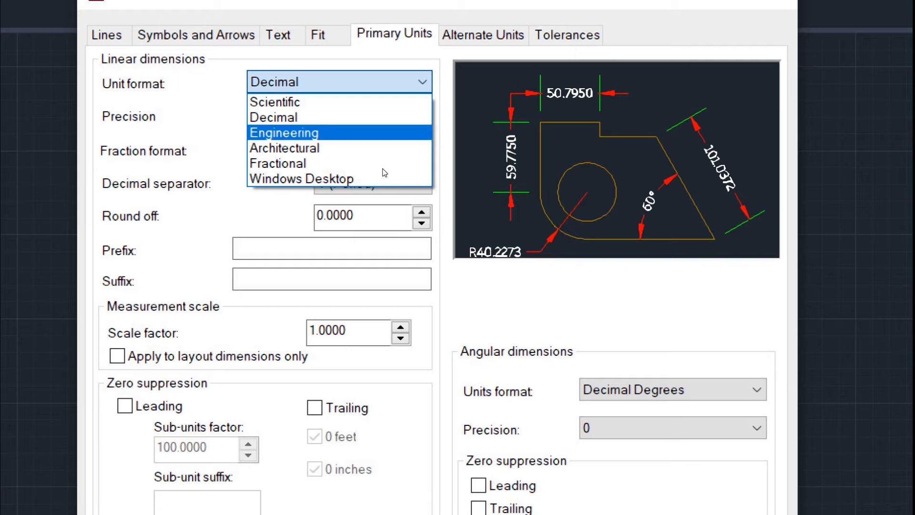
pyautogui.press('Return')
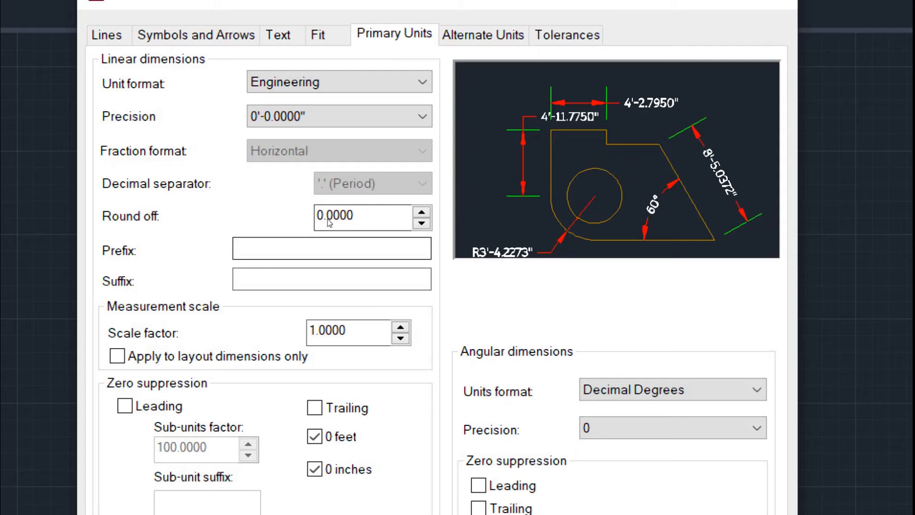
pyautogui.click(383, 122)
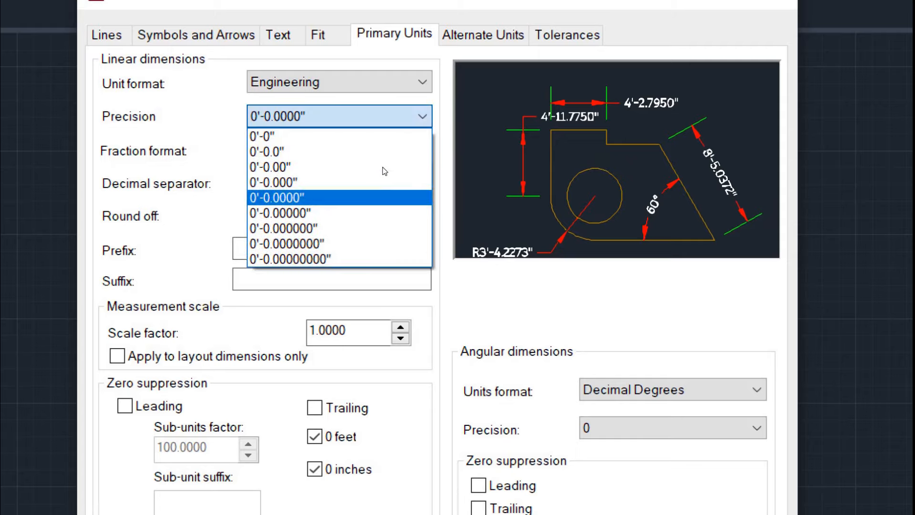
pyautogui.click(377, 167)
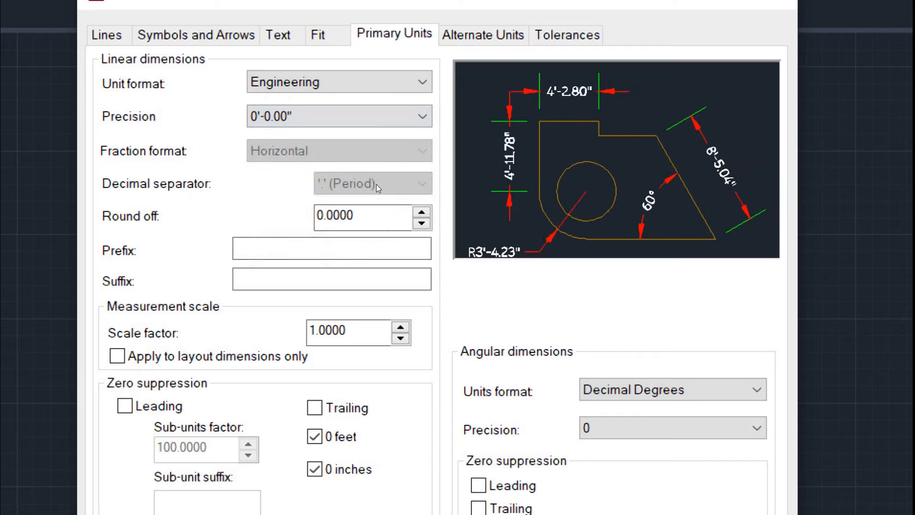
pyautogui.click(388, 83)
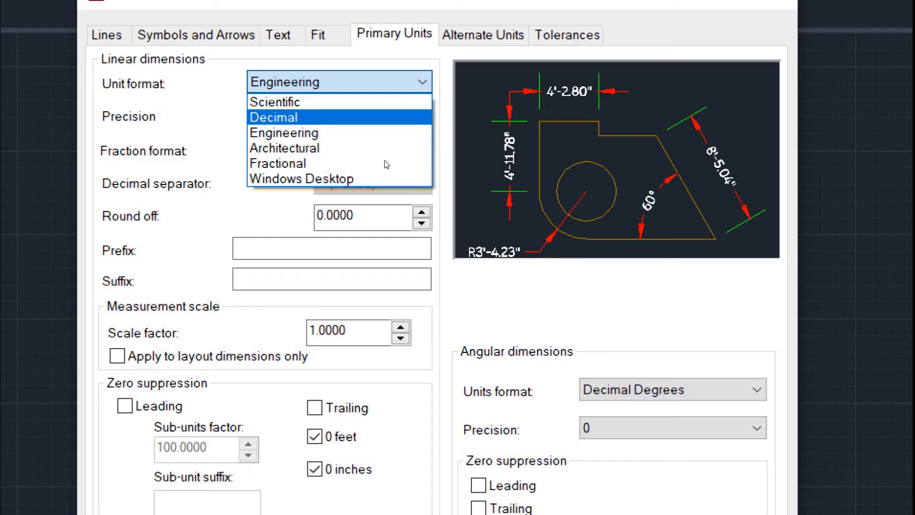
pyautogui.press('Return')
pyautogui.press('Tab')
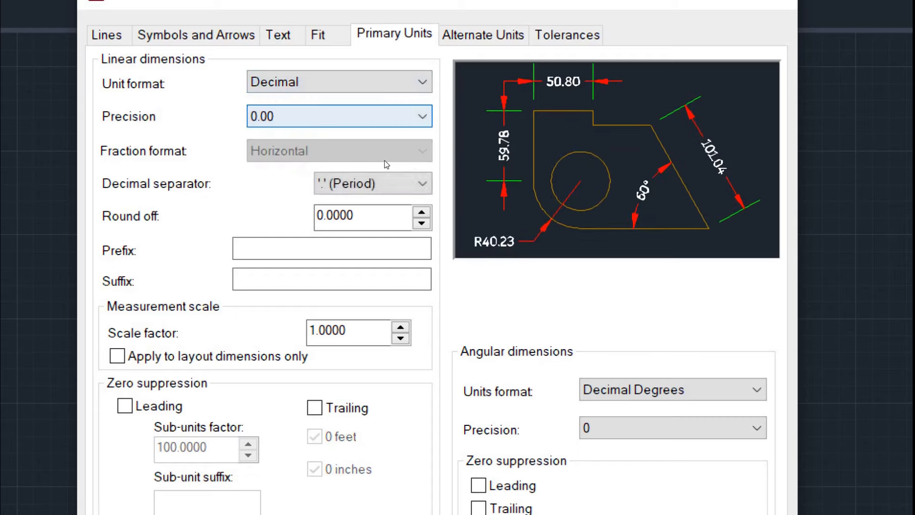
# Try the prefix "unit" on the dimension text and remove it
pyautogui.click(369, 247)
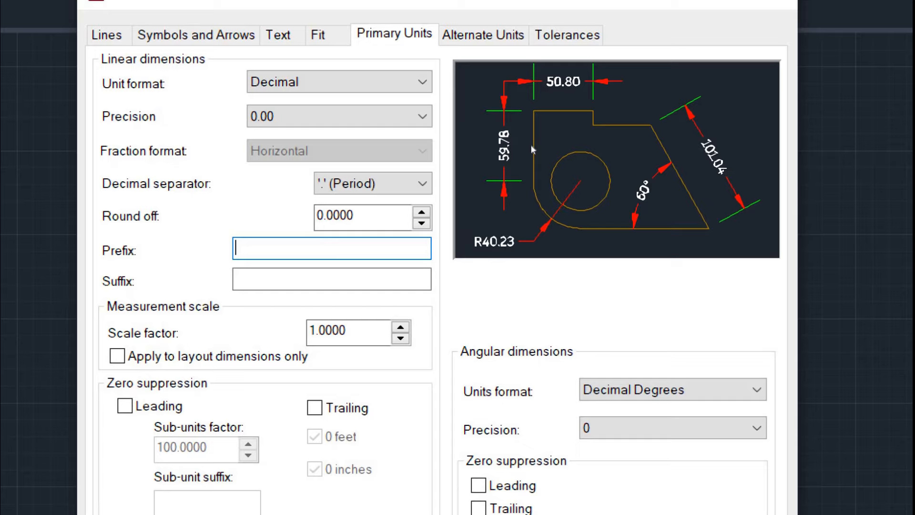
pyautogui.write('unit')
pyautogui.click(402, 279)
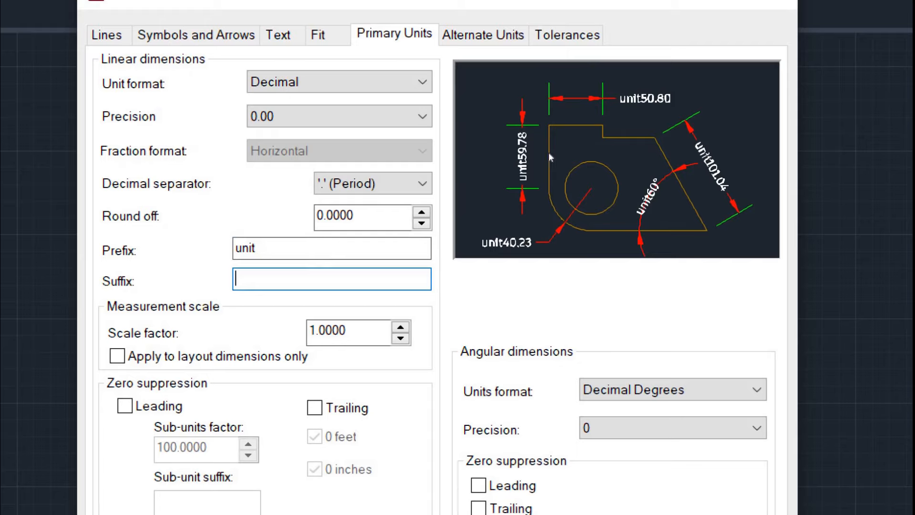
pyautogui.moveTo(357, 240); pyautogui.dragTo(330, 221)
pyautogui.press('BackSpace')
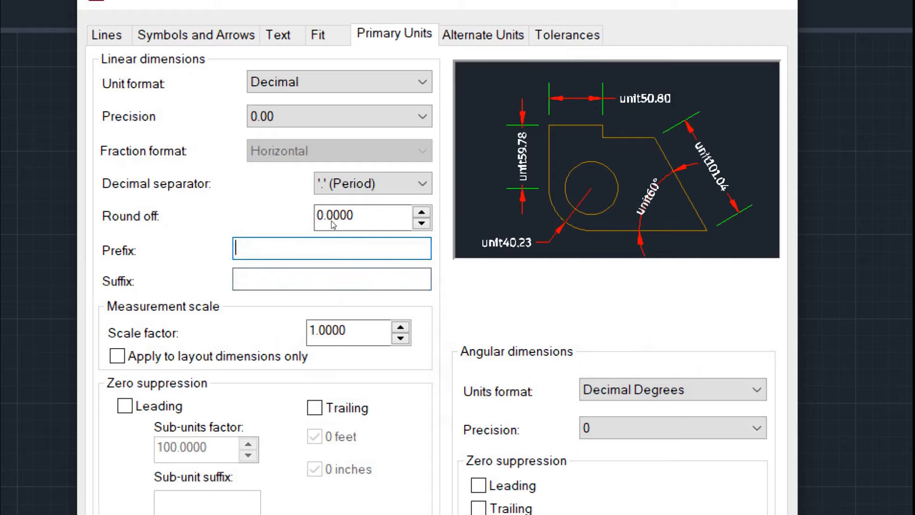
# Set the dimension suffix to MM and apply the modified Standard style as current
pyautogui.press('Tab')
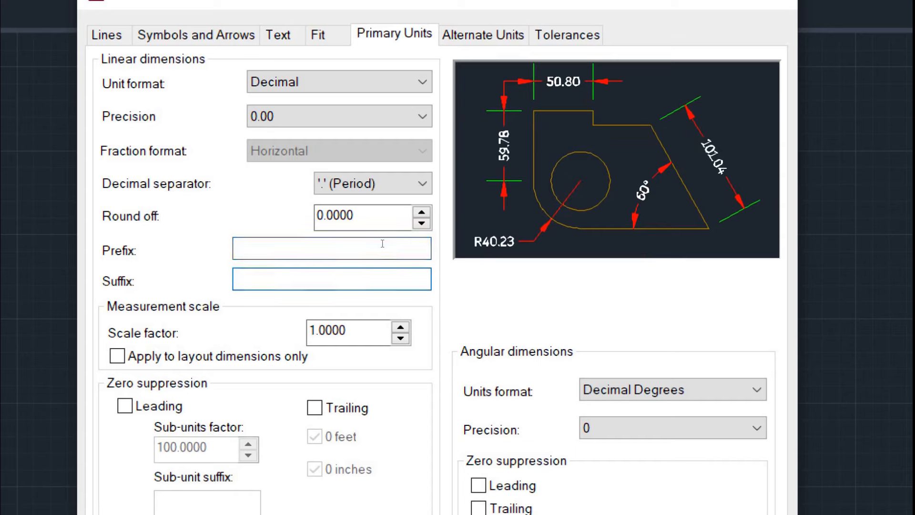
pyautogui.write('MM')
pyautogui.hotkey('shift', 'Tab')
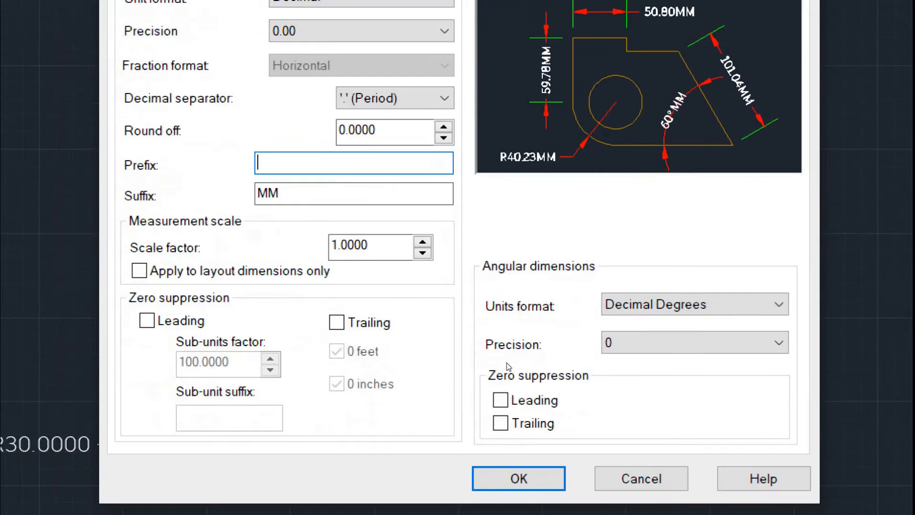
pyautogui.press('Return')
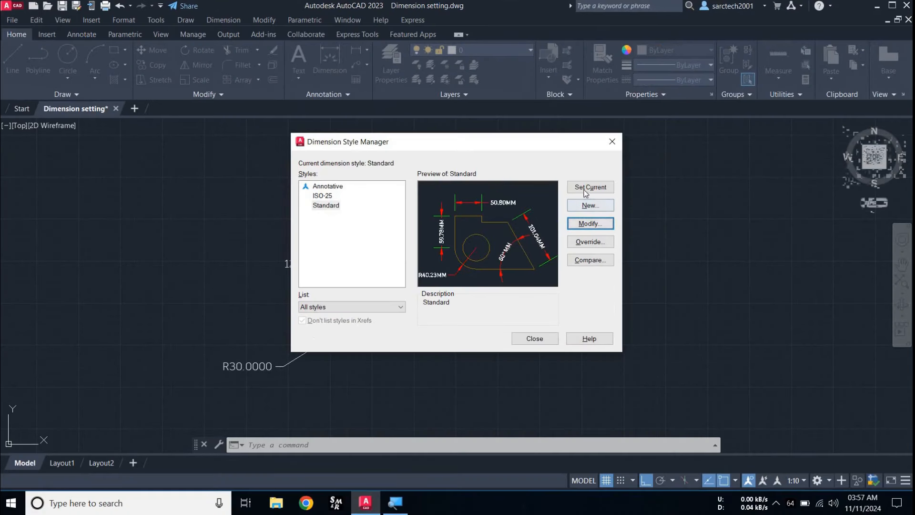
pyautogui.click(589, 187)
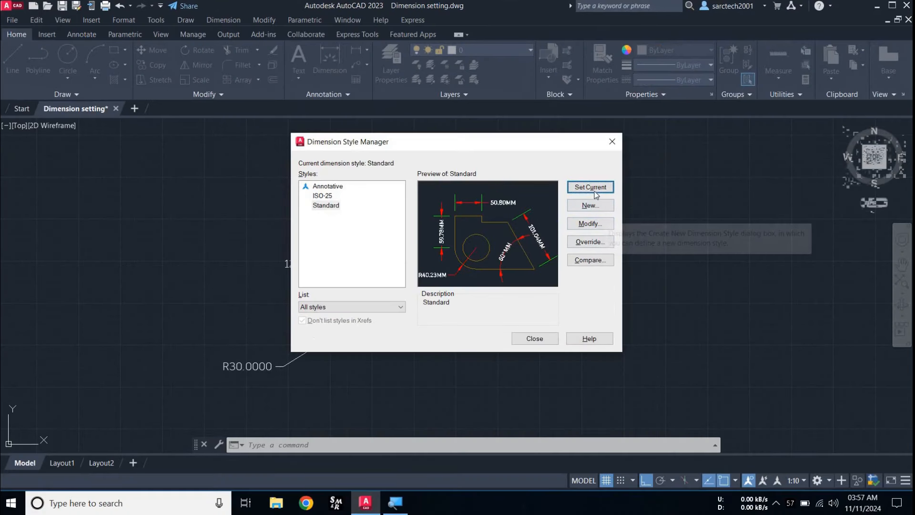
pyautogui.click(535, 339)
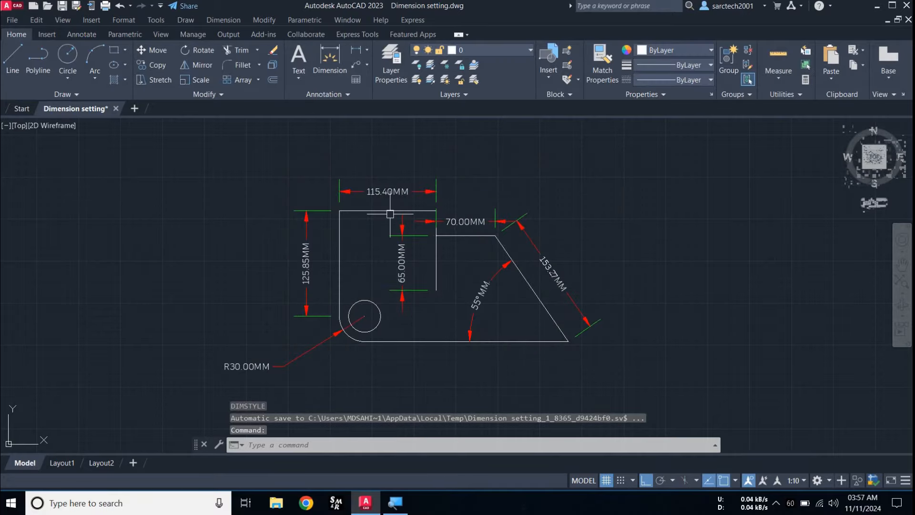
# Examine the text, suffix and arrowheads of the drawing's horizontal and vertical dimensions up close
pyautogui.scroll(4, 390, 214)
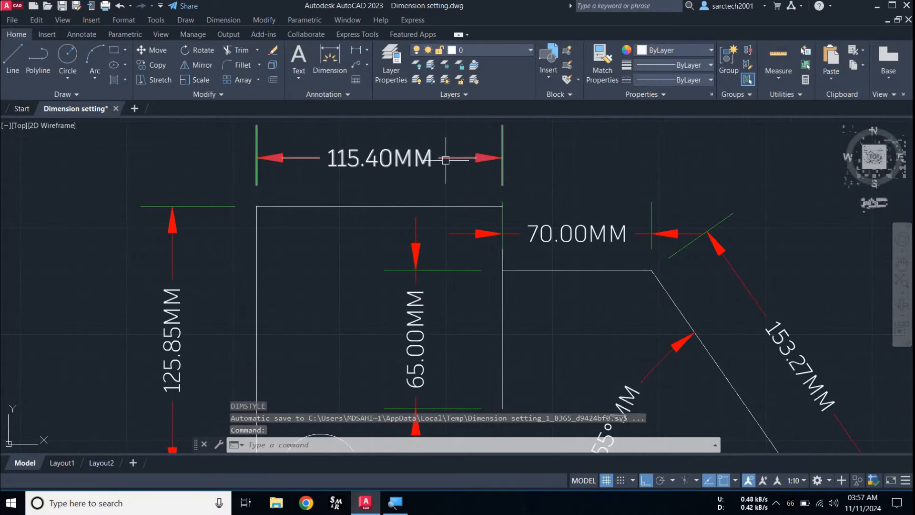
pyautogui.moveTo(445, 161)
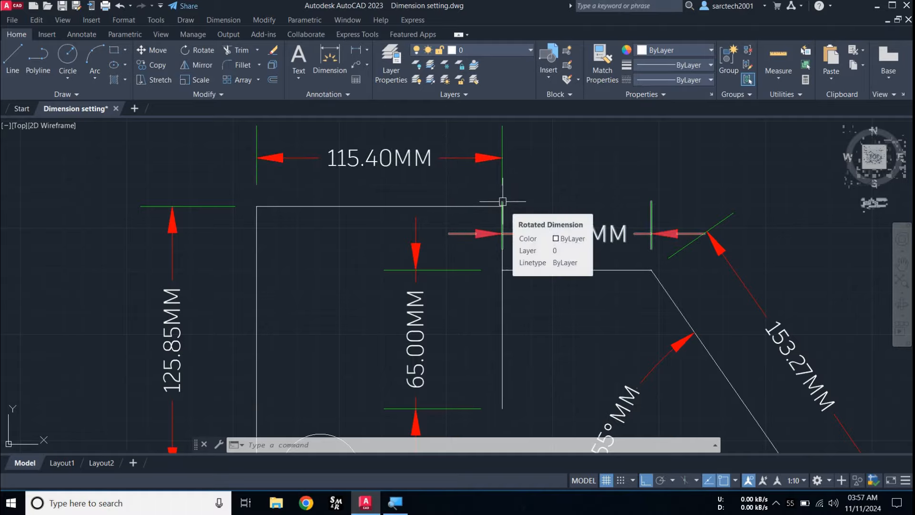
pyautogui.scroll(-5, 523, 293)
pyautogui.scroll(7, 521, 292)
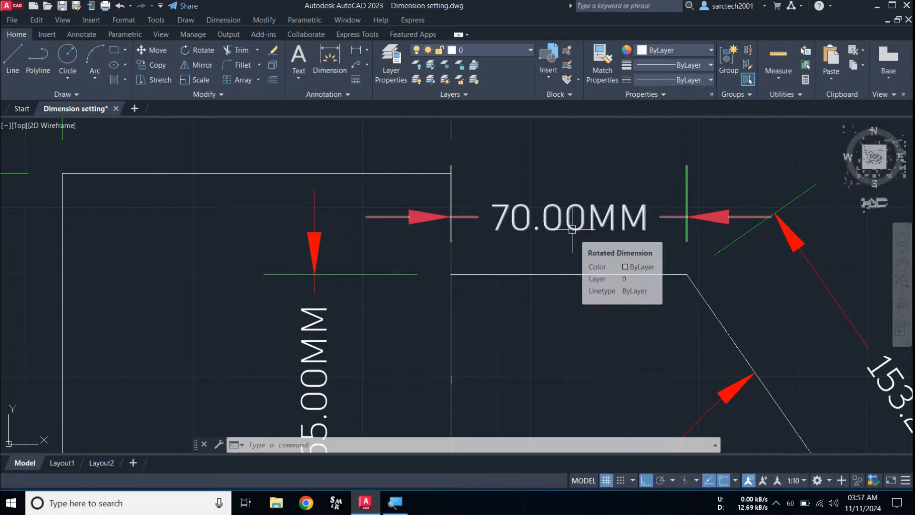
pyautogui.scroll(-5, 572, 228)
pyautogui.scroll(5, 477, 301)
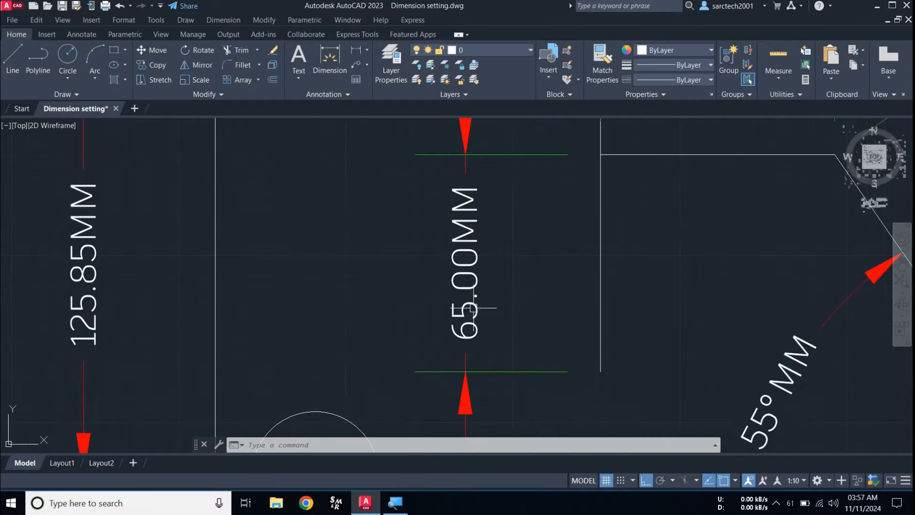
pyautogui.scroll(-5, 463, 241)
pyautogui.scroll(2, 463, 239)
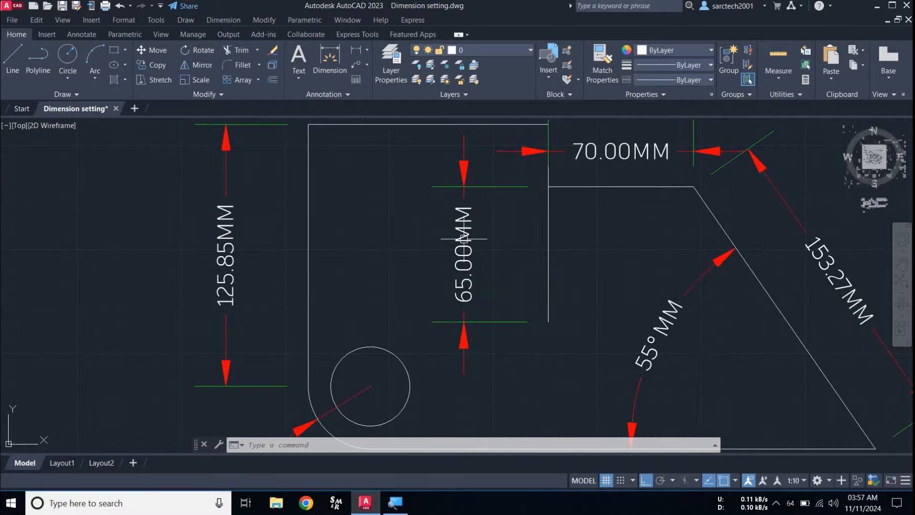
pyautogui.scroll(-2, 463, 238)
pyautogui.scroll(6, 524, 205)
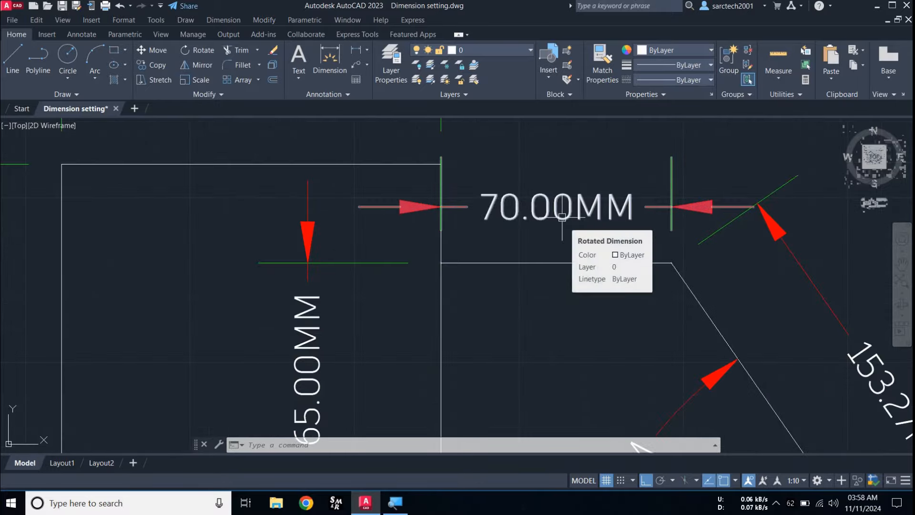
pyautogui.scroll(-6, 563, 217)
pyautogui.scroll(7, 486, 184)
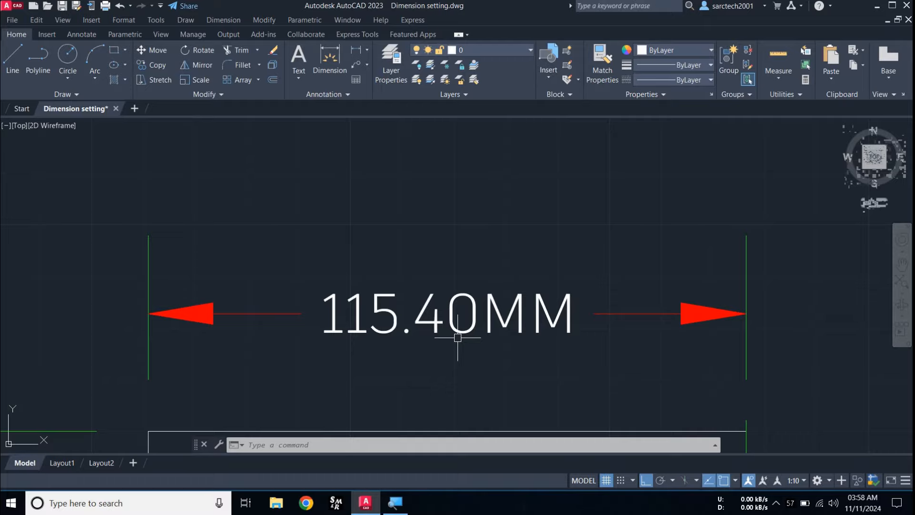
pyautogui.scroll(-6, 457, 337)
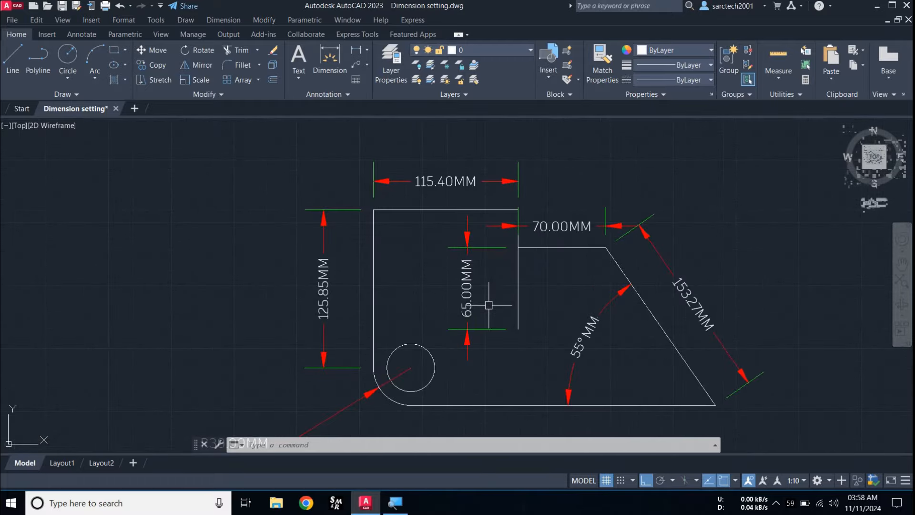
# Modify the Standard dimension style to suppress trailing zeros in linear dimensions
pyautogui.write('D')
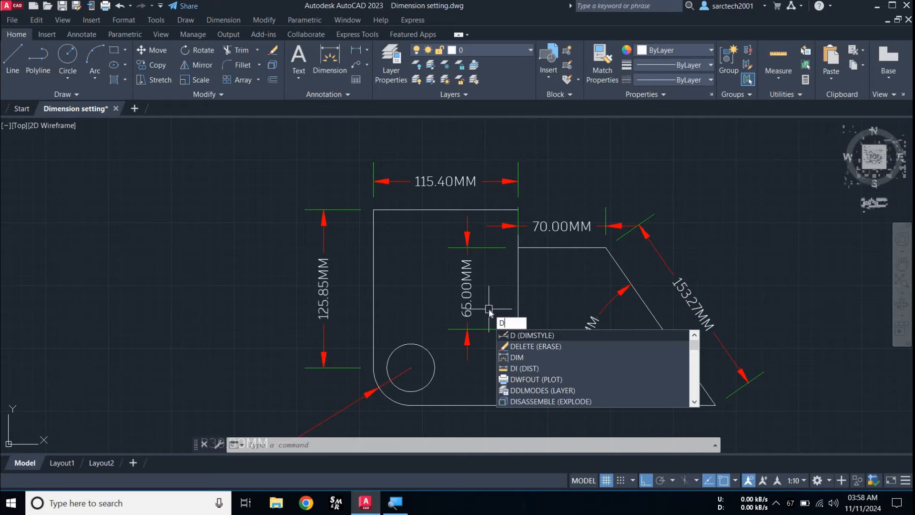
pyautogui.press('Return')
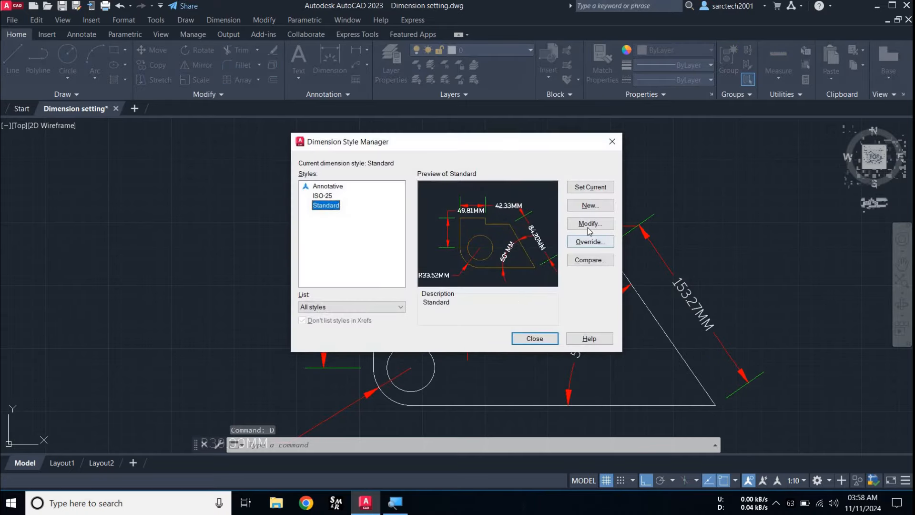
pyautogui.click(589, 224)
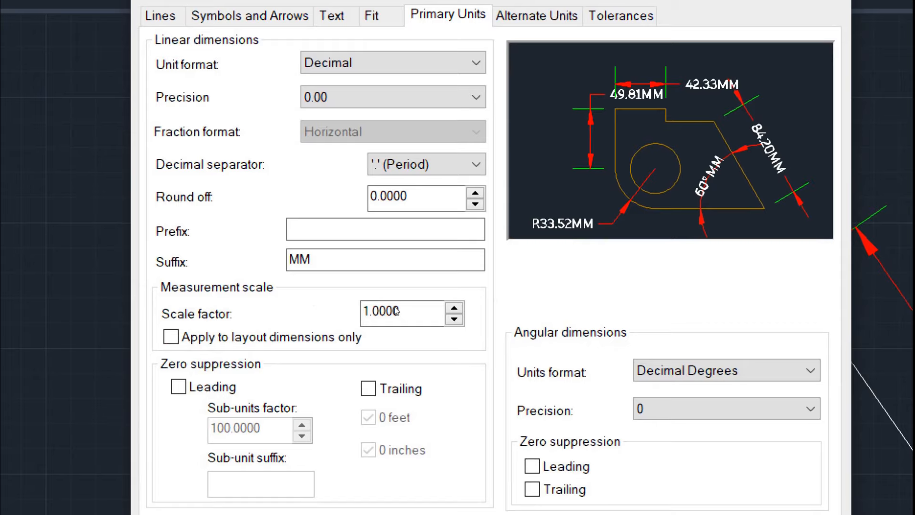
pyautogui.click(368, 388)
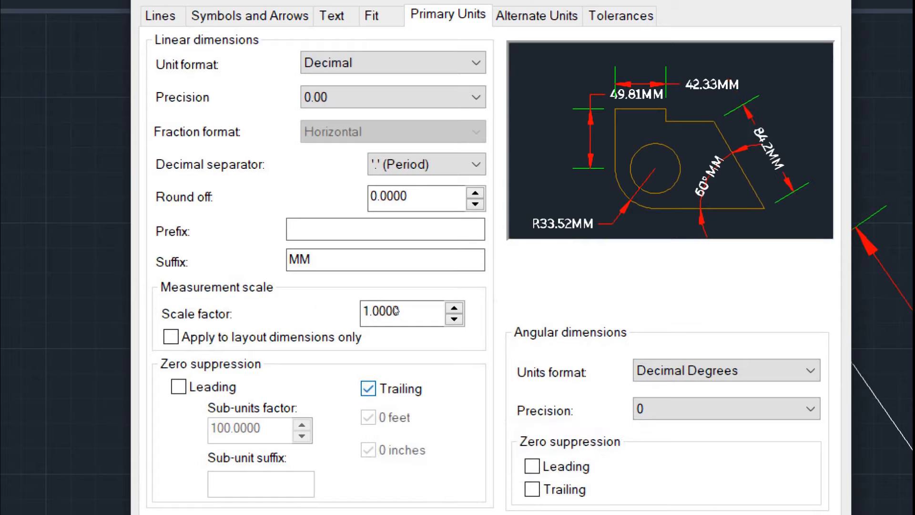
pyautogui.click(368, 388)
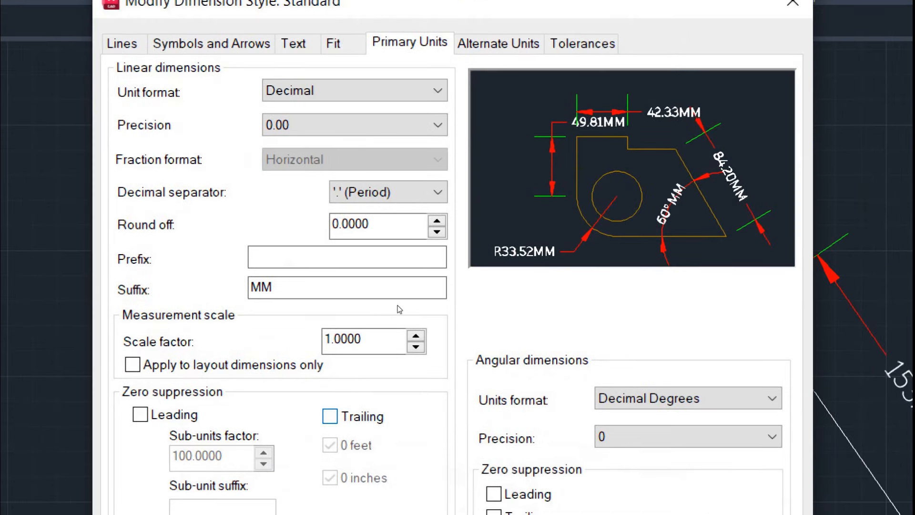
pyautogui.press('space')
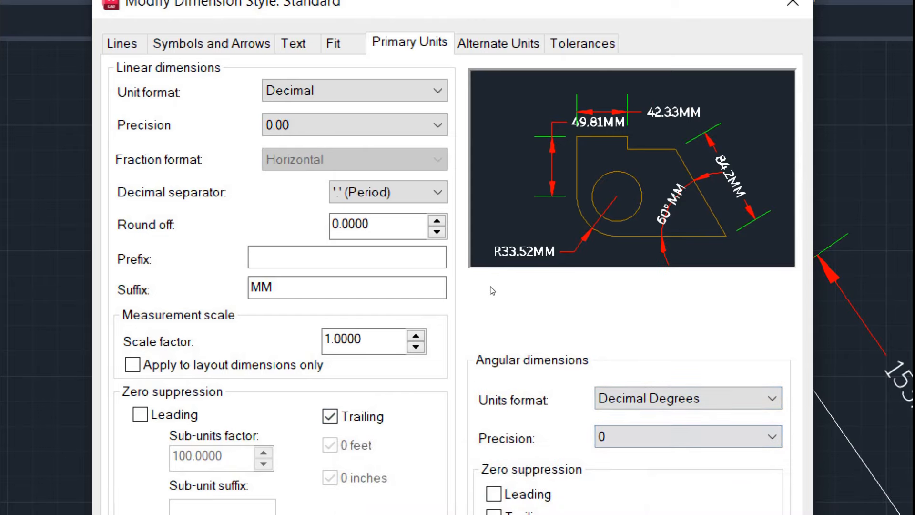
# Set the angular dimension precision to 0.00 and apply the Standard style to the drawing
pyautogui.click(667, 436)
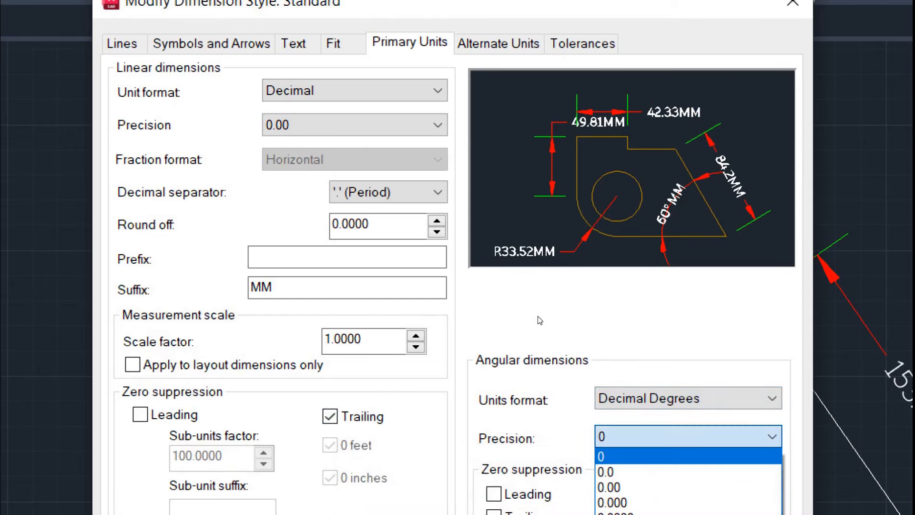
pyautogui.click(612, 482)
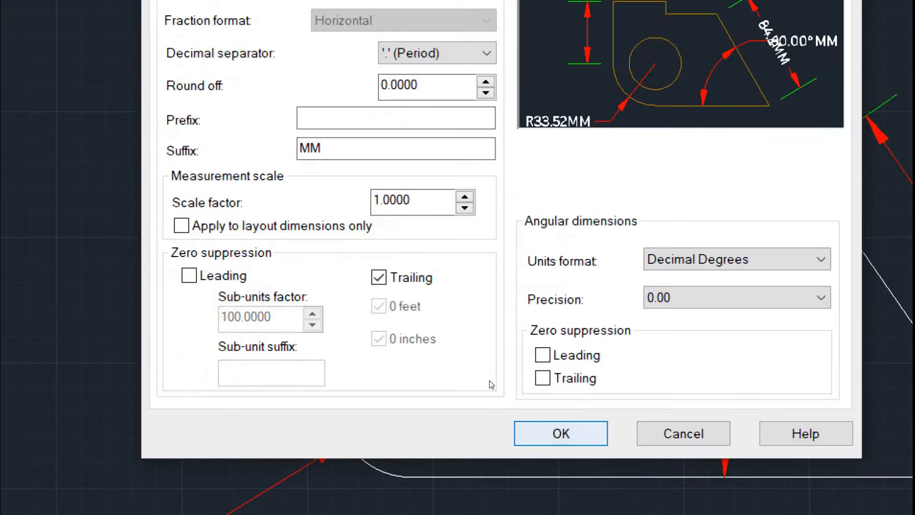
pyautogui.click(513, 500)
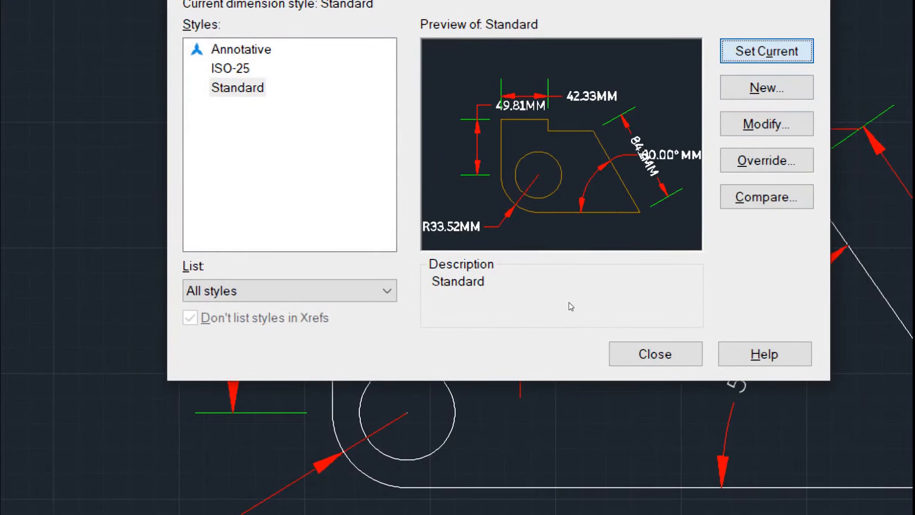
pyautogui.press('Return')
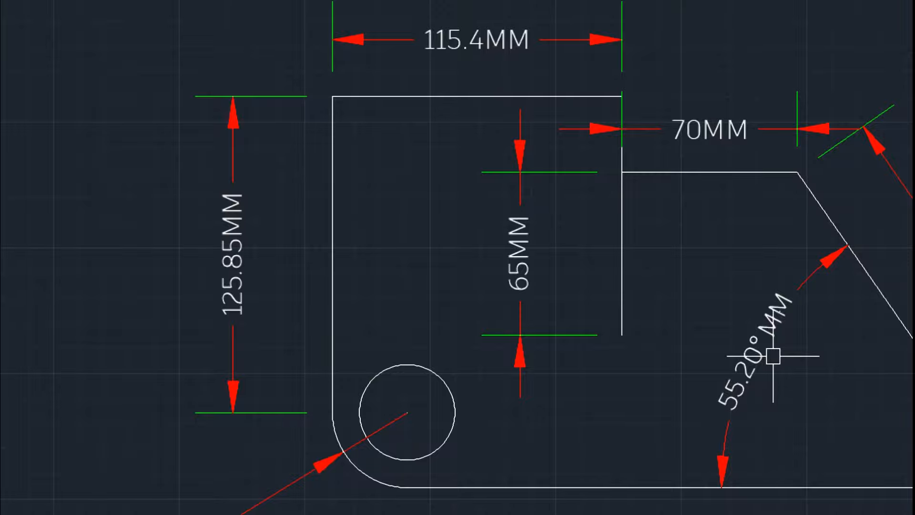
# Modify the Standard dimension style to suppress trailing zeros in angular dimensions and apply it as the current style
pyautogui.write('d')
pyautogui.press('Return')
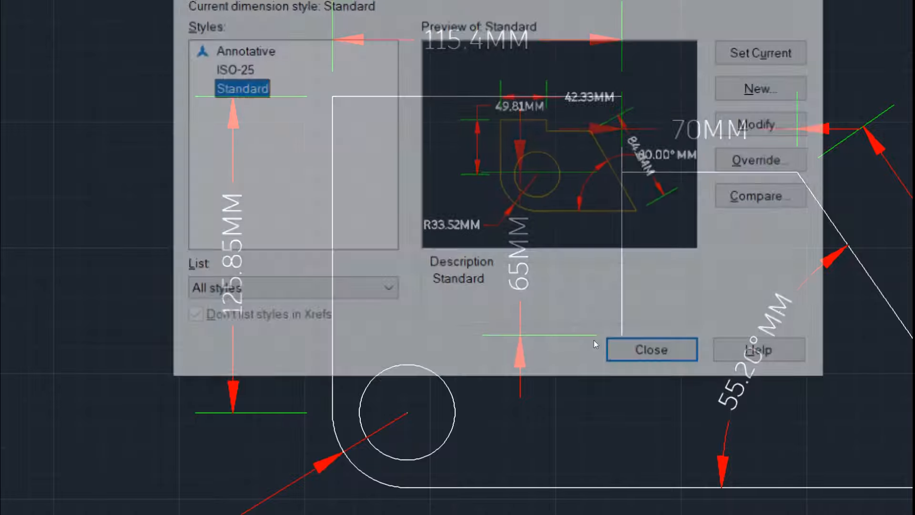
pyautogui.click(767, 123)
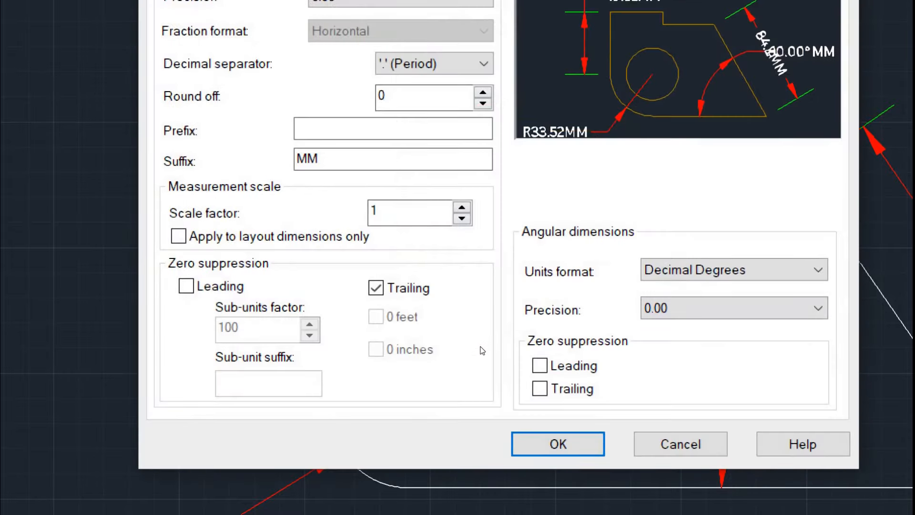
pyautogui.press('space')
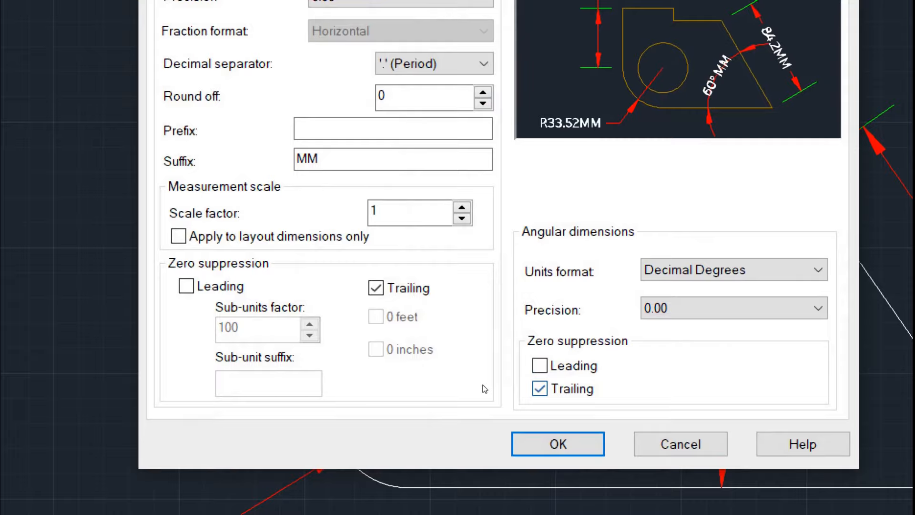
pyautogui.click(558, 443)
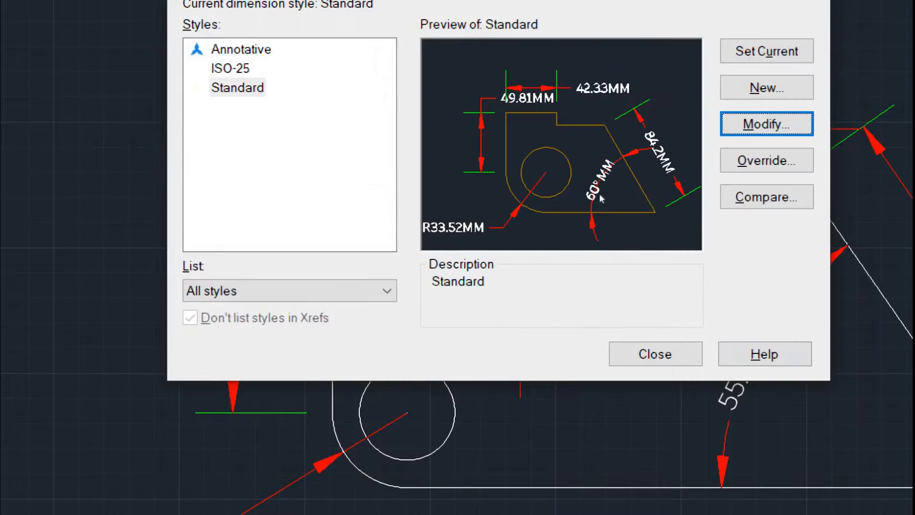
pyautogui.click(766, 51)
pyautogui.click(655, 354)
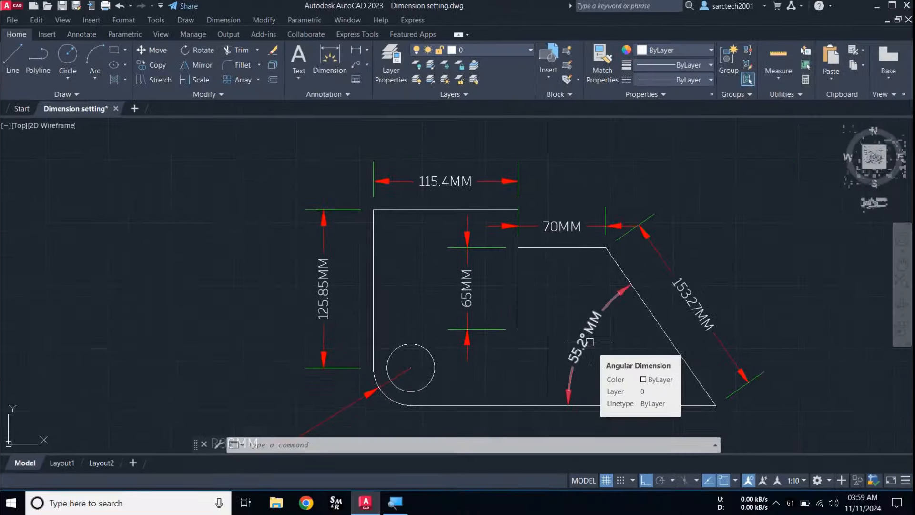
# Reopen the Standard dimension style for modification and enable the display of alternate units
pyautogui.write('d')
pyautogui.press('Return')
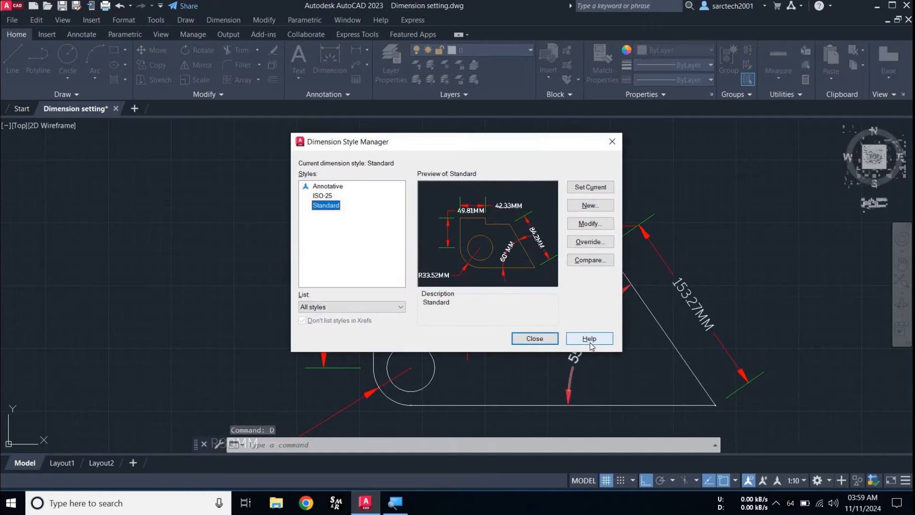
pyautogui.click(594, 224)
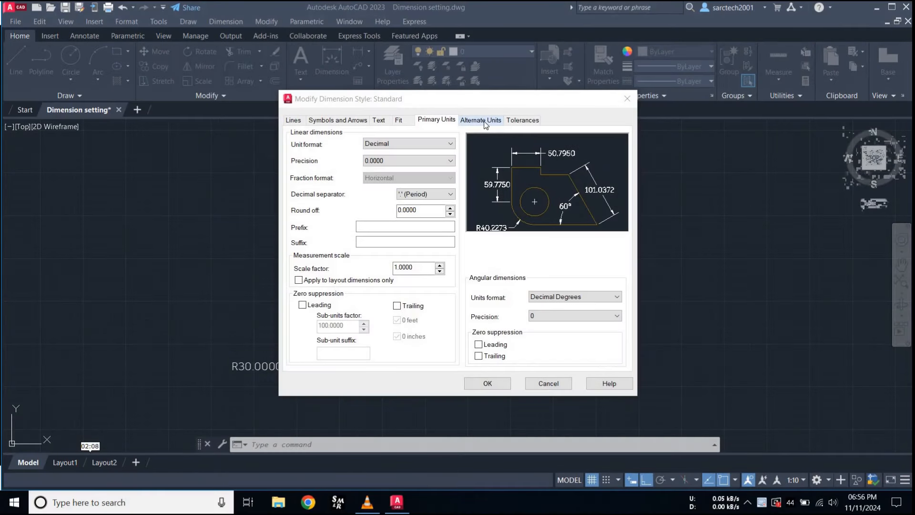
pyautogui.click(481, 121)
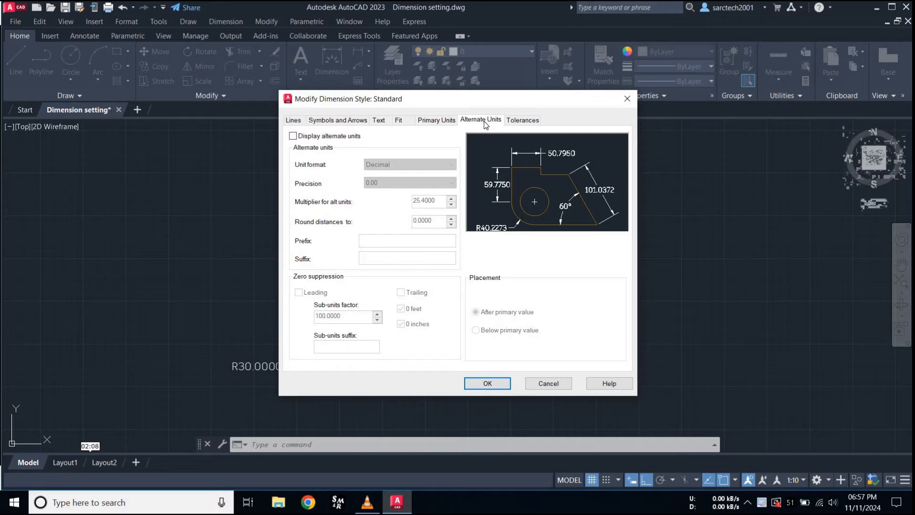
pyautogui.click(293, 137)
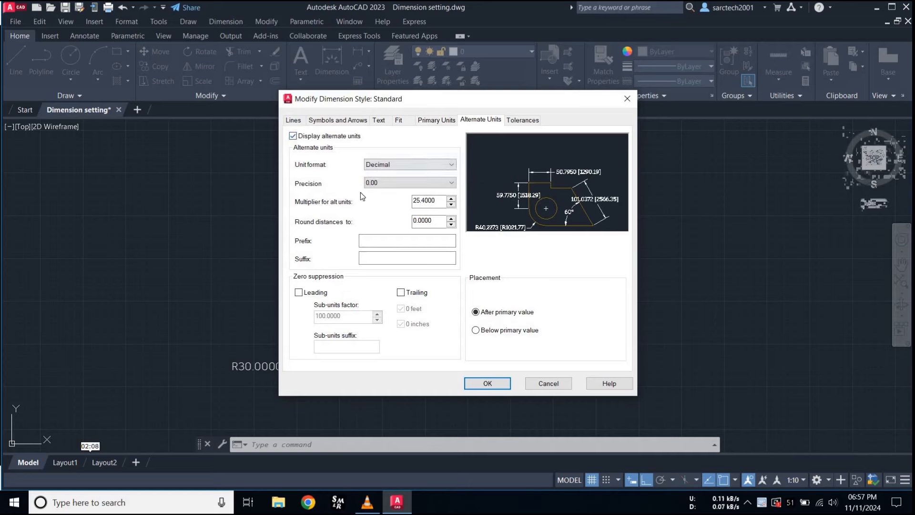
pyautogui.click(833, 502)
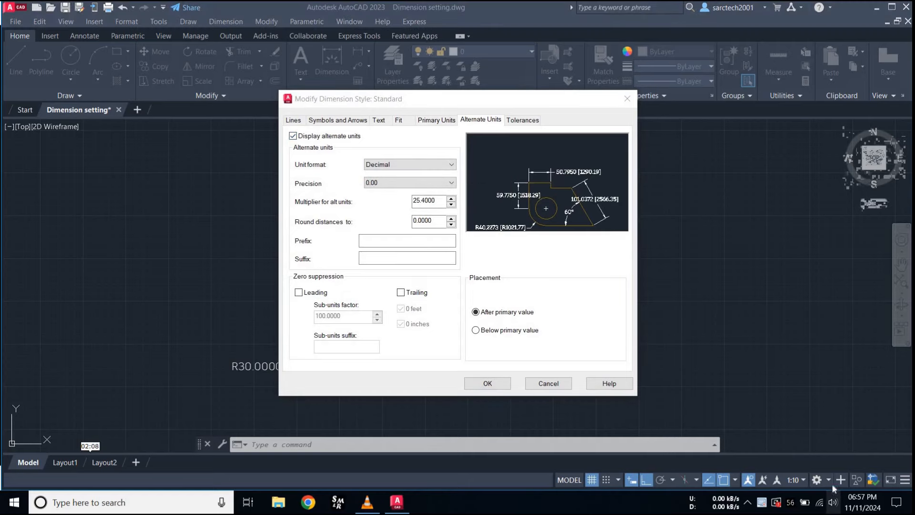
pyautogui.scroll(-4, 830, 475)
pyautogui.scroll(-4, 830, 475)
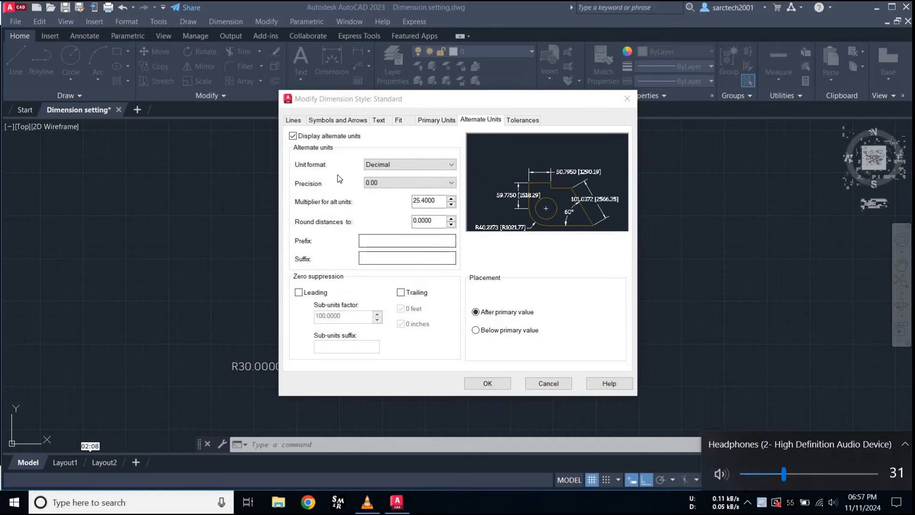
# Set the alternate unit format to Engineering with a precision of 0'-0.00"
pyautogui.click(390, 164)
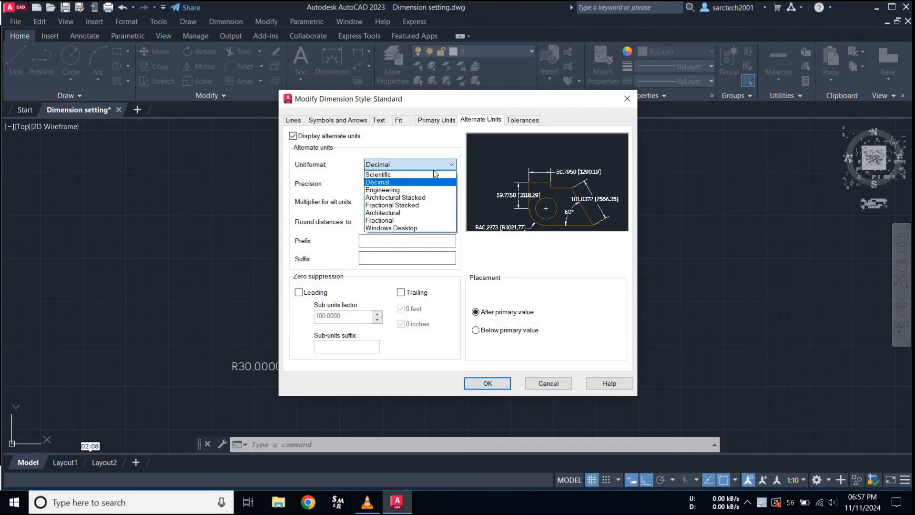
pyautogui.click(384, 183)
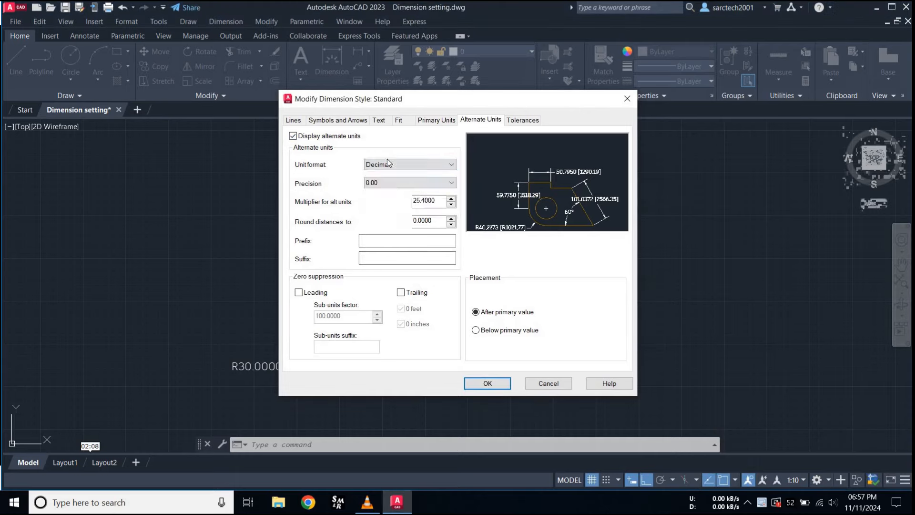
pyautogui.click(402, 164)
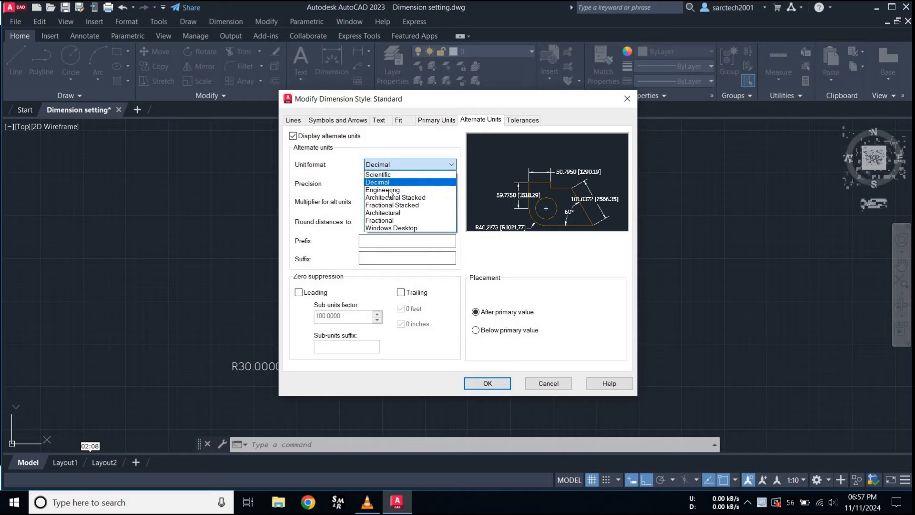
pyautogui.click(392, 189)
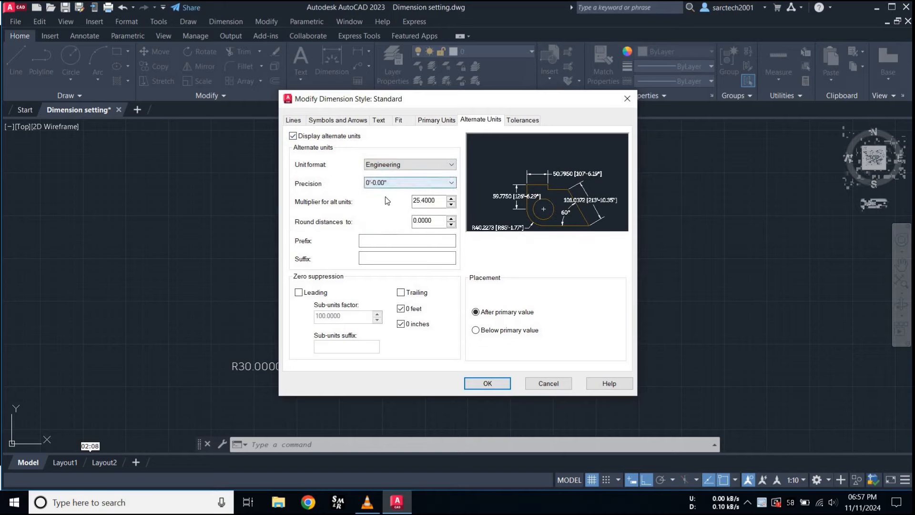
pyautogui.click(396, 182)
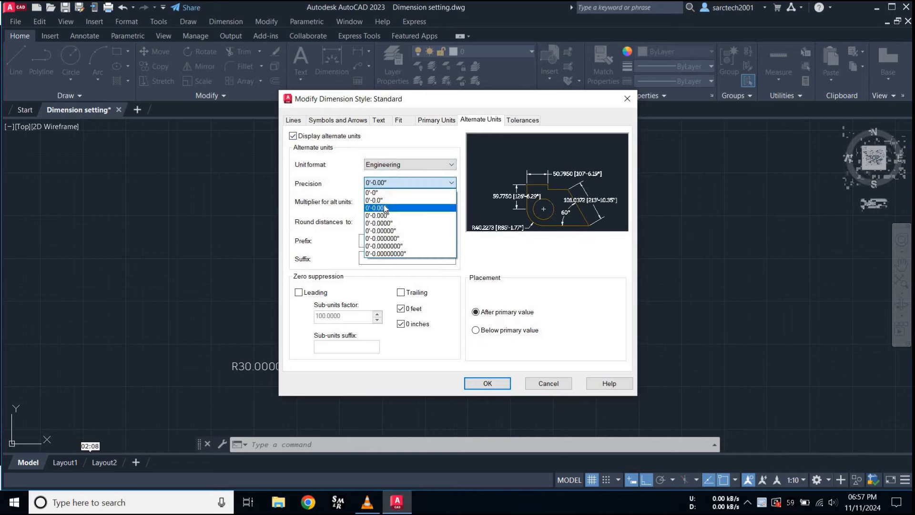
pyautogui.click(386, 208)
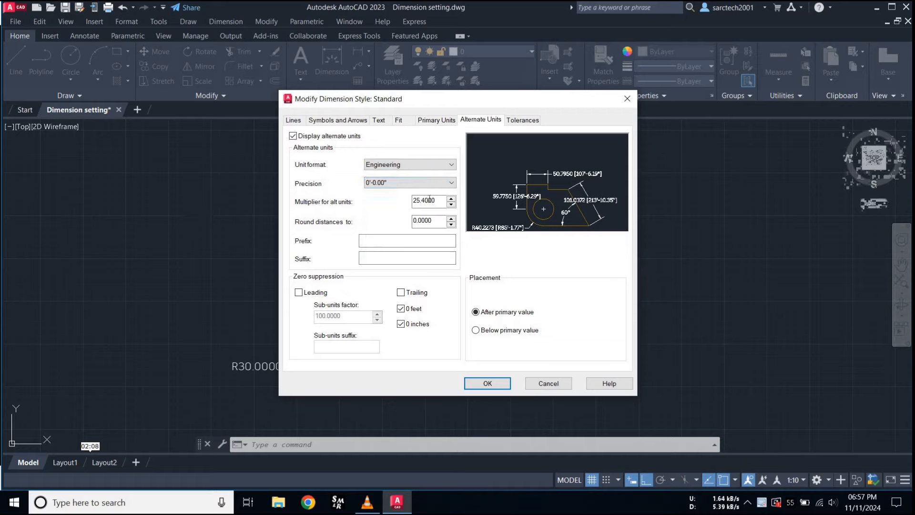
# Switch to Calculator and divide 1 by 25.4 to obtain the millimetre-to-inch conversion factor
pyautogui.moveTo(436, 201); pyautogui.dragTo(372, 199)
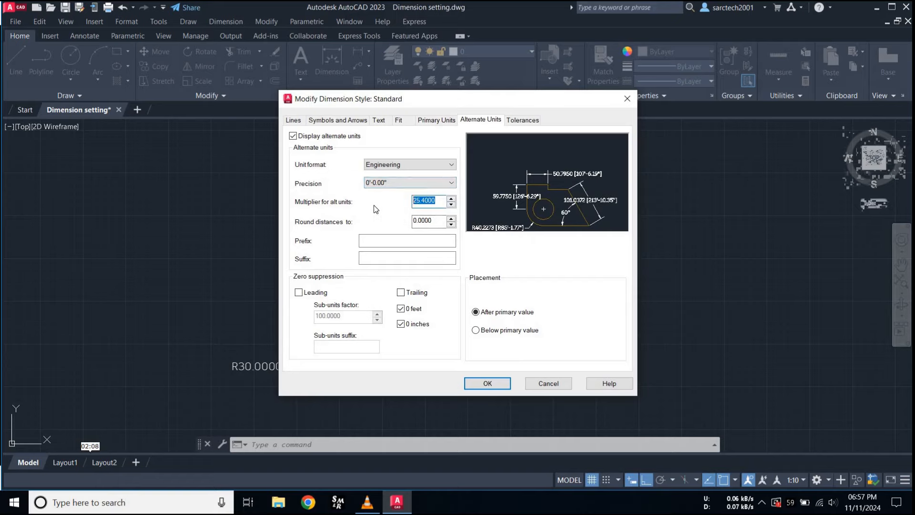
pyautogui.press('super')
pyautogui.write('cal')
pyautogui.press('Return')
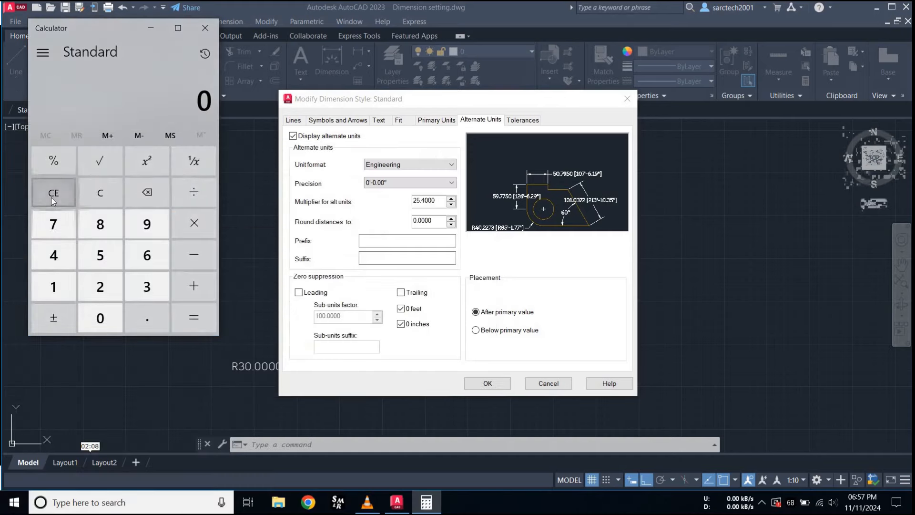
pyautogui.write('1')
pyautogui.write('25.4')
pyautogui.press('Return')
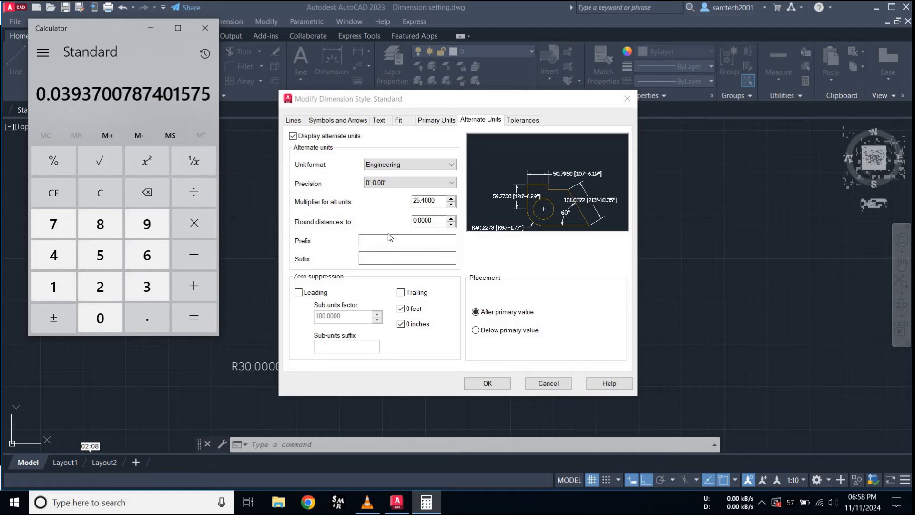
# Set the multiplier for alternate units to 0.03937, checking it against the calculated factor
pyautogui.doubleClick(429, 200)
pyautogui.write('0.03937')
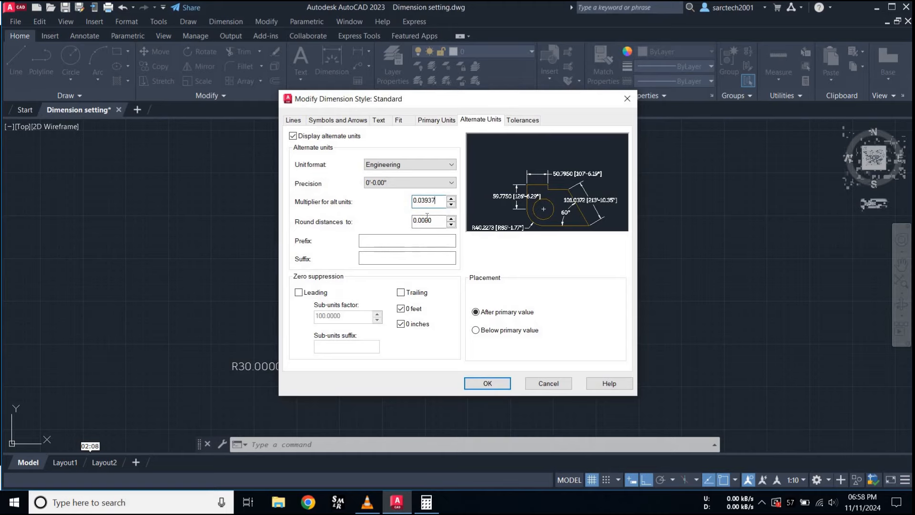
pyautogui.click(426, 502)
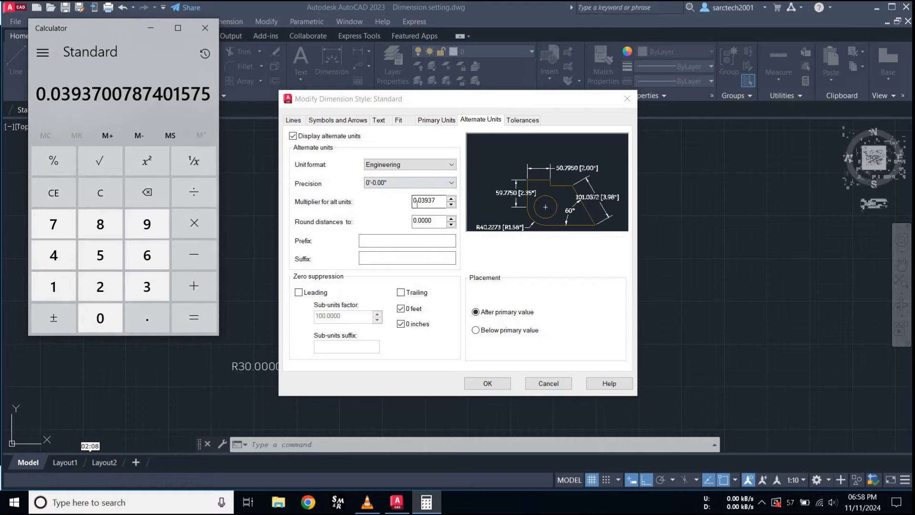
pyautogui.click(434, 202)
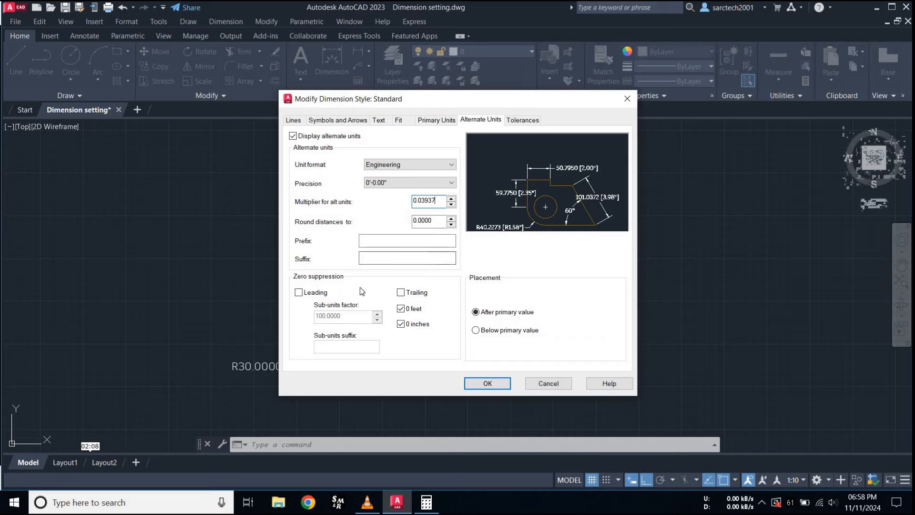
# Suppress trailing zeros in the alternate units and apply the modified Standard style as current
pyautogui.click(405, 294)
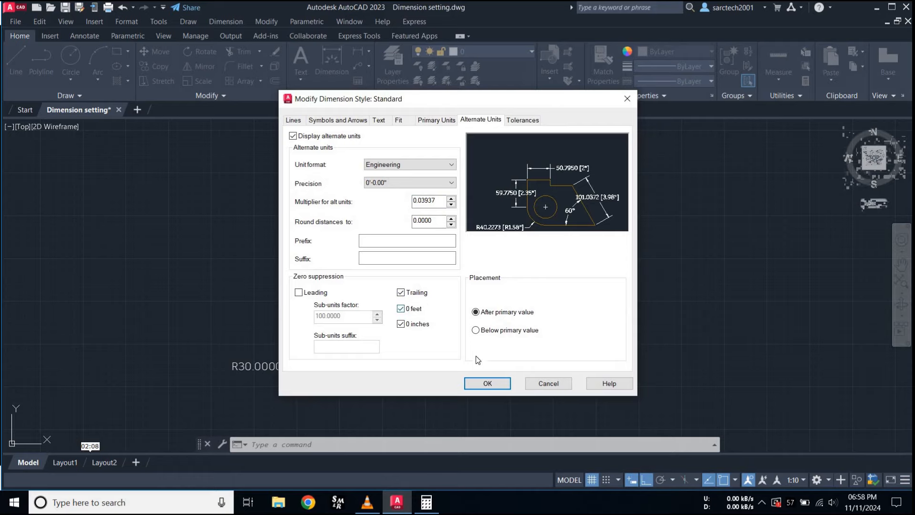
pyautogui.click(487, 383)
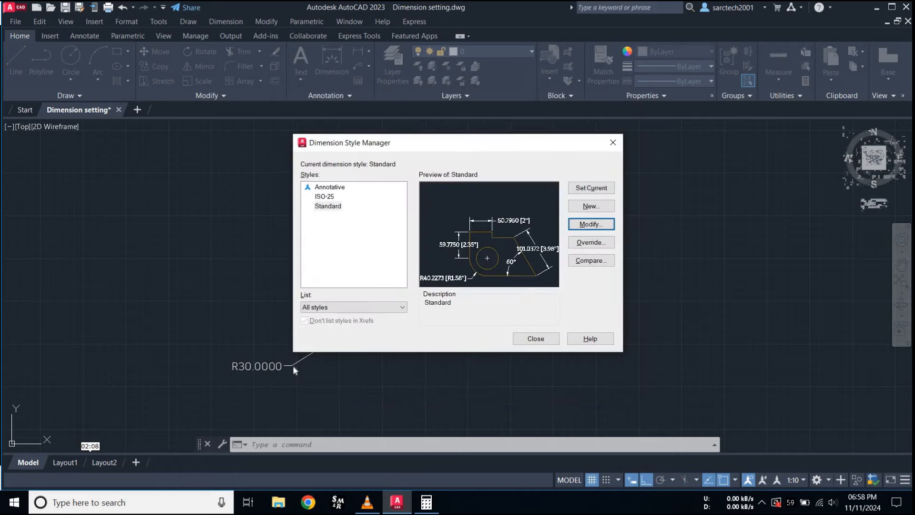
pyautogui.click(590, 189)
pyautogui.click(536, 337)
pyautogui.scroll(4, 521, 236)
pyautogui.scroll(2, 522, 236)
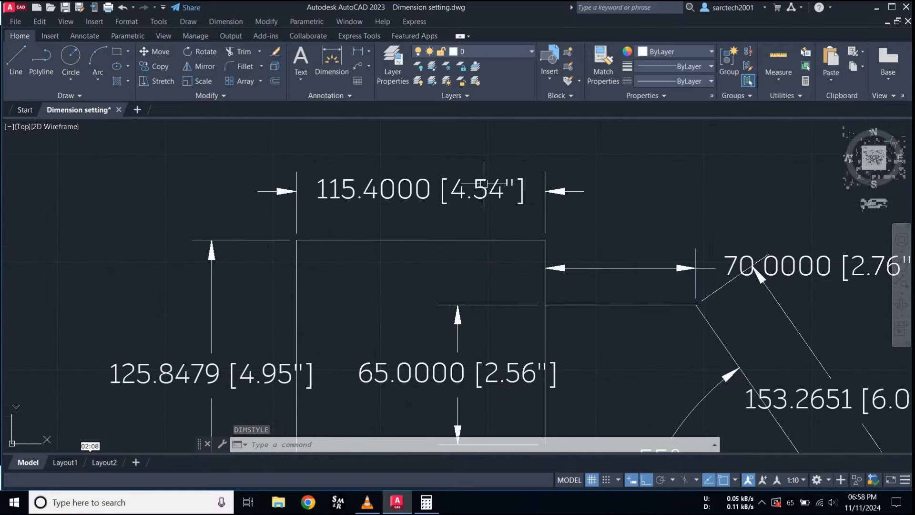
# Draw a horizontal line 25.4 units long in the empty area beside the dimensioned part
pyautogui.scroll(-8, 522, 205)
pyautogui.scroll(6, 395, 198)
pyautogui.write('l')
pyautogui.press('Return')
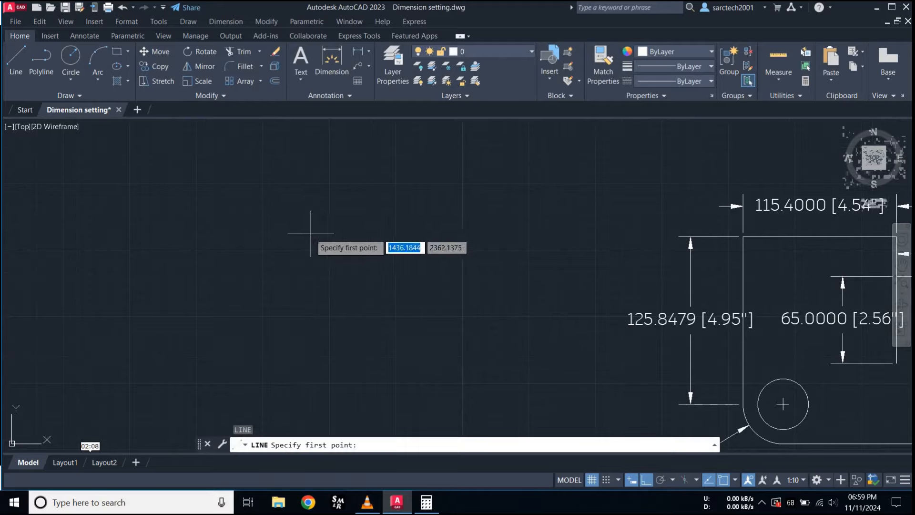
pyautogui.click(292, 236)
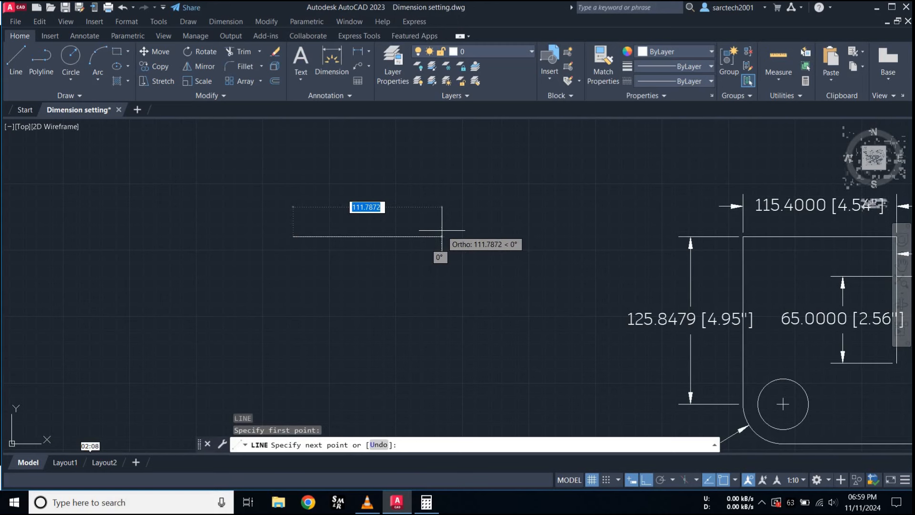
pyautogui.write('25.4')
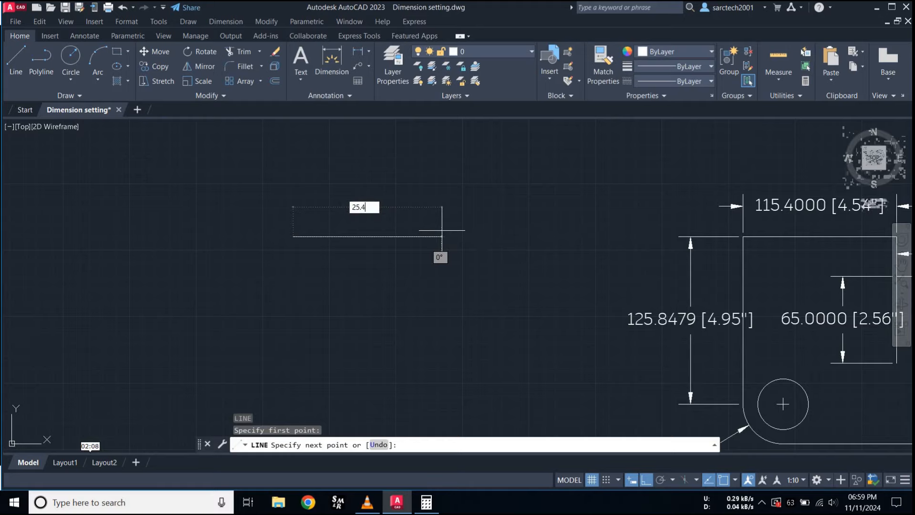
pyautogui.press('Return')
pyautogui.press('Escape')
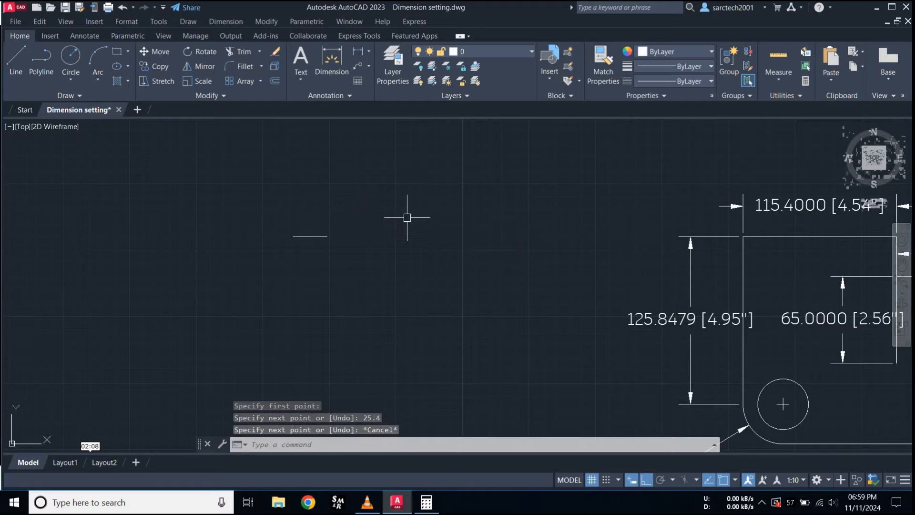
# Add a linear dimension between the endpoints of the short horizontal line, placing it above the line
pyautogui.scroll(4, 300, 225)
pyautogui.click(358, 53)
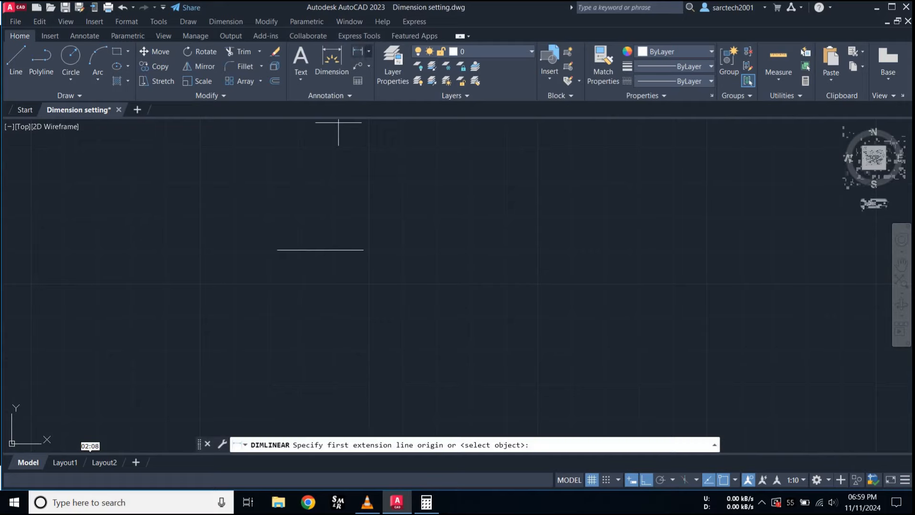
pyautogui.click(277, 250)
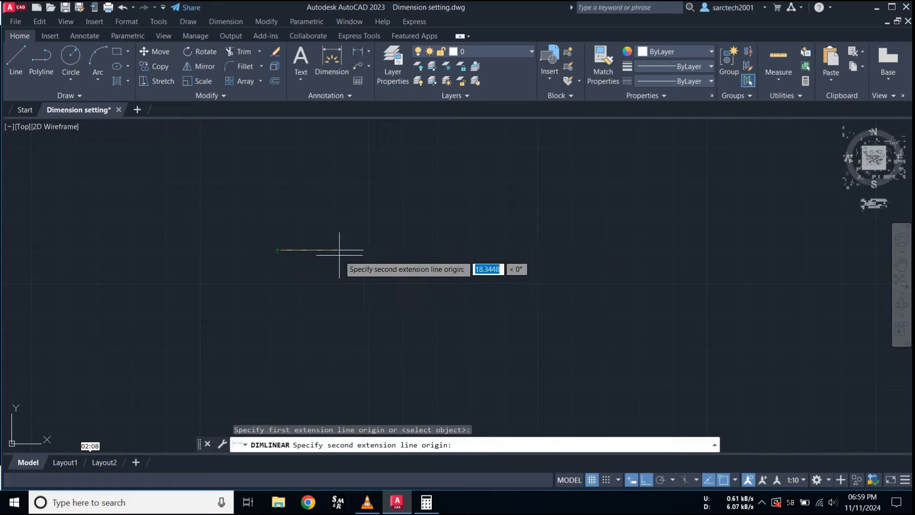
pyautogui.click(363, 250)
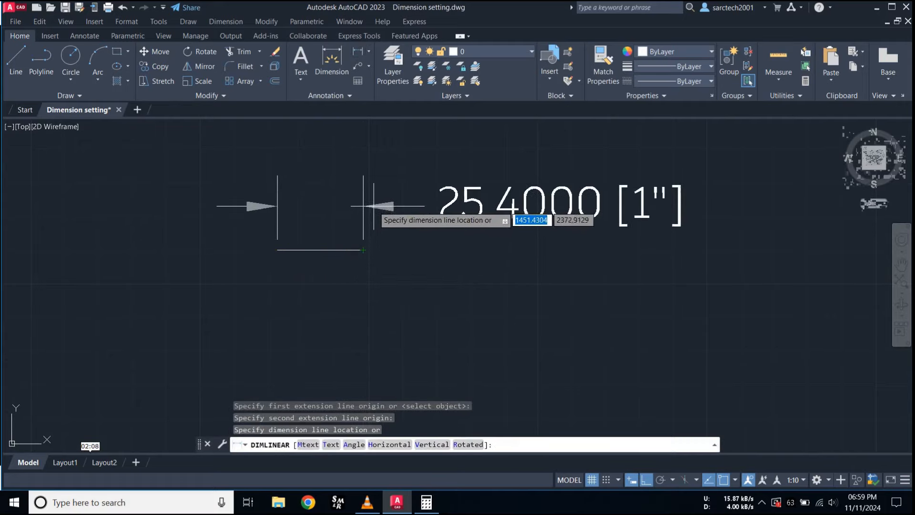
pyautogui.click(377, 210)
pyautogui.scroll(-4, 450, 262)
pyautogui.scroll(2, 530, 244)
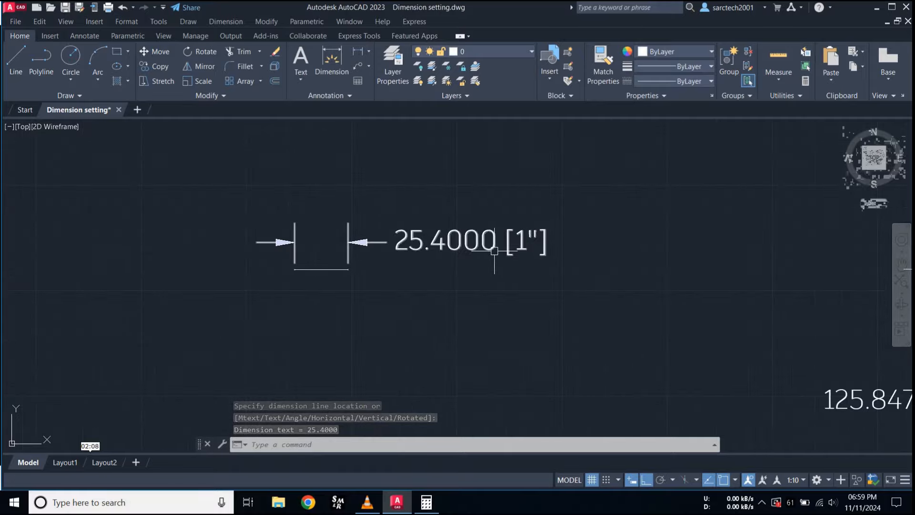
# Erase the short horizontal line together with its linear dimension beside the part
pyautogui.scroll(-4, 407, 277)
pyautogui.click(409, 270)
pyautogui.click(378, 285)
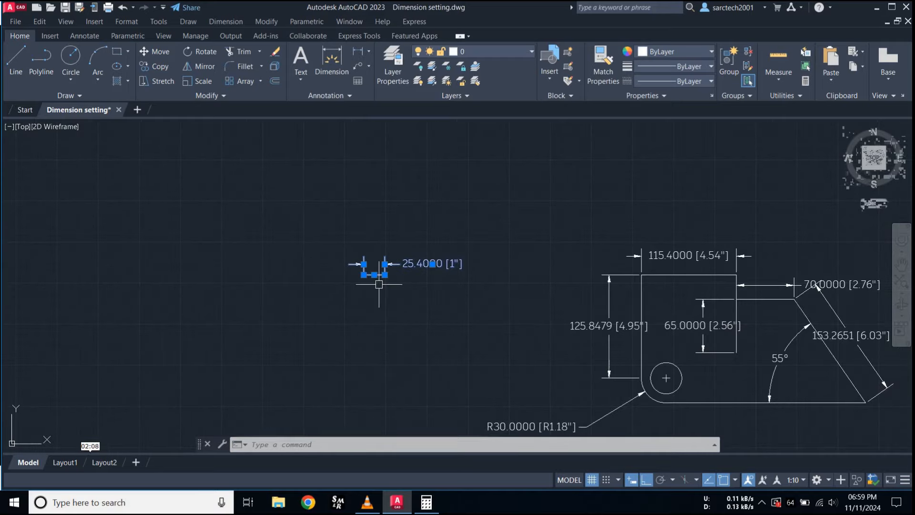
pyautogui.press('Delete')
# Draw a new horizontal line 25.4 units long in the empty area to the left of the dimensioned part
pyautogui.scroll(-3, 302, 271)
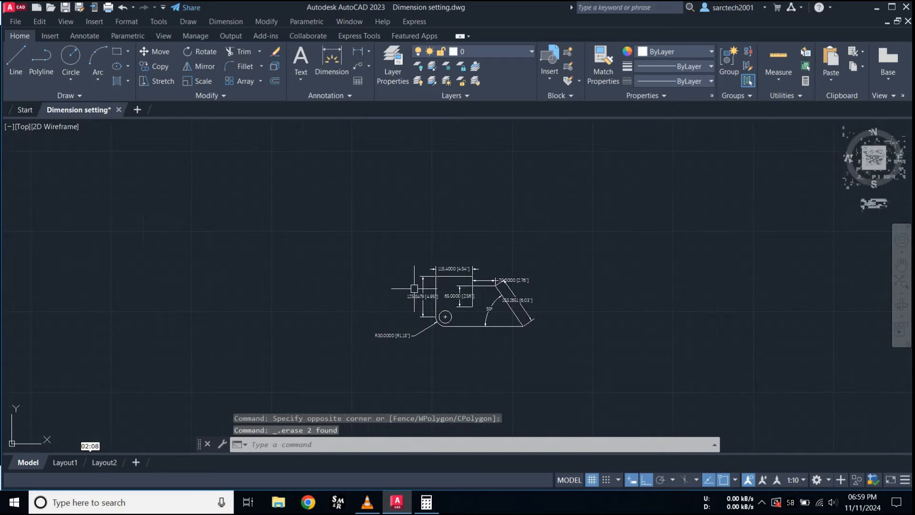
pyautogui.scroll(1, 480, 306)
pyautogui.scroll(3, 500, 311)
pyautogui.scroll(-2, 504, 308)
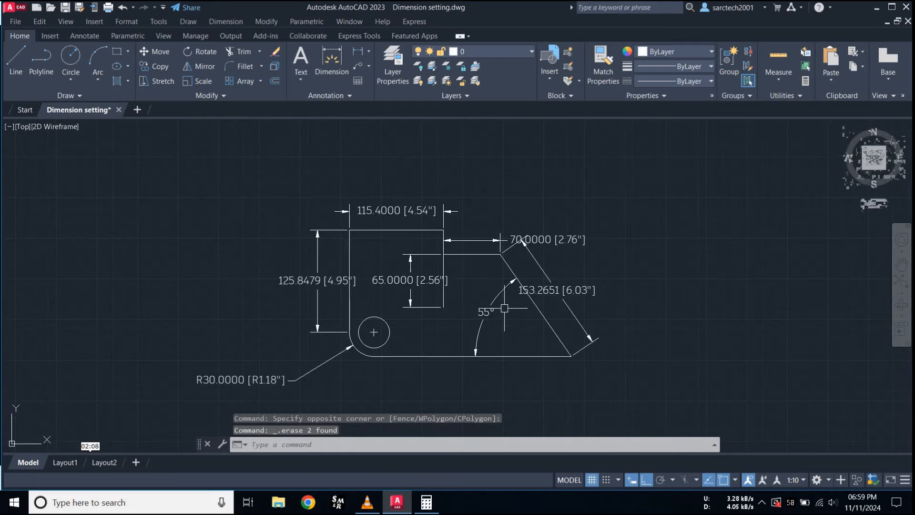
pyautogui.scroll(-2, 504, 308)
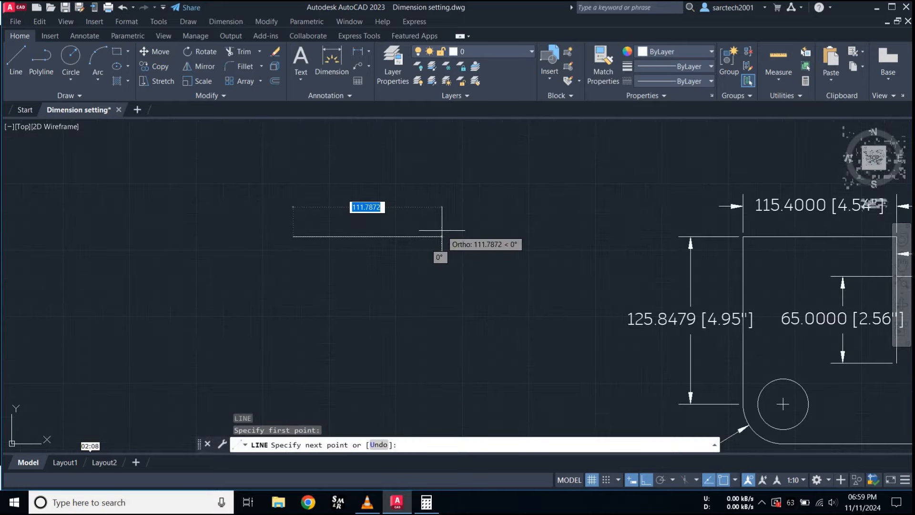
pyautogui.write('25.4')
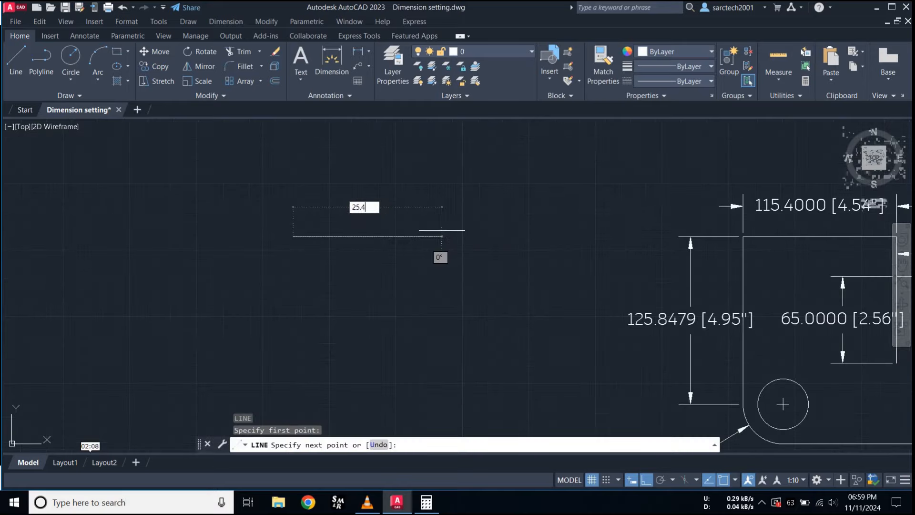
pyautogui.press('Return')
pyautogui.press('Escape')
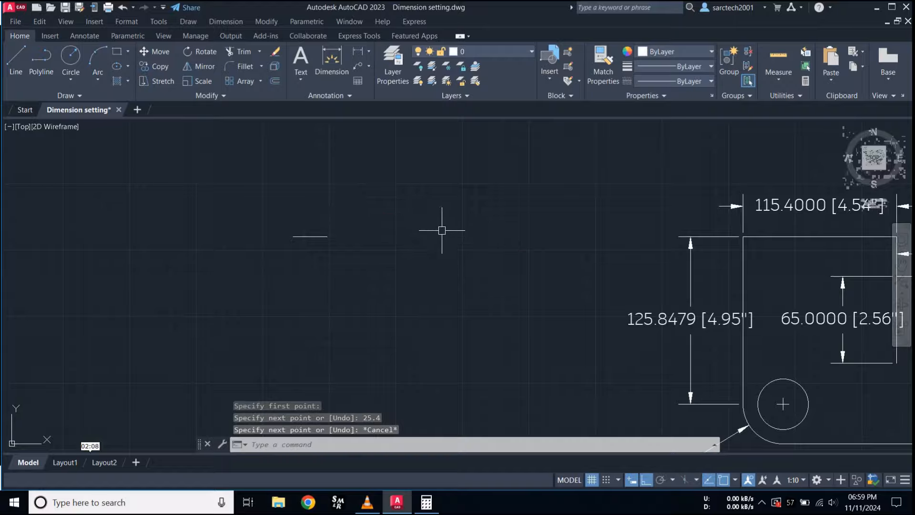
# Add a linear dimension between the two endpoints of the new 25.4-unit line
pyautogui.scroll(4, 307, 224)
pyautogui.click(358, 51)
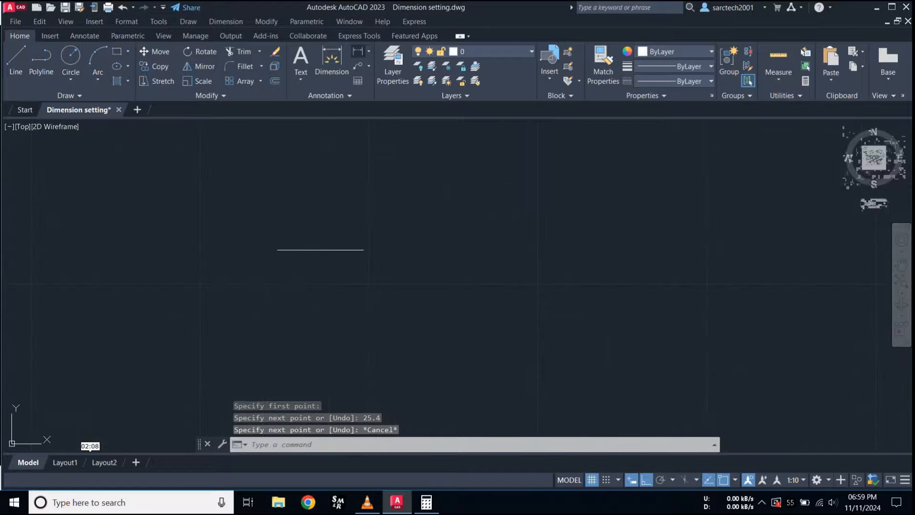
pyautogui.click(277, 250)
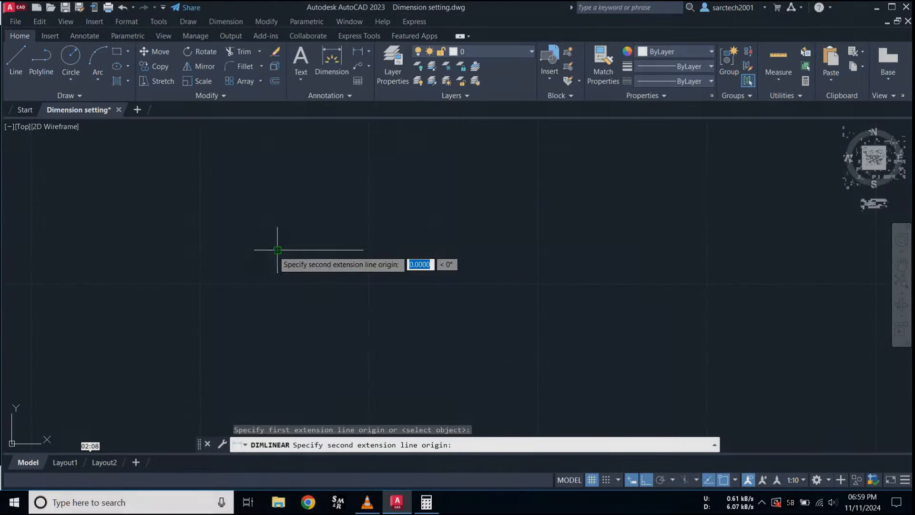
pyautogui.click(363, 249)
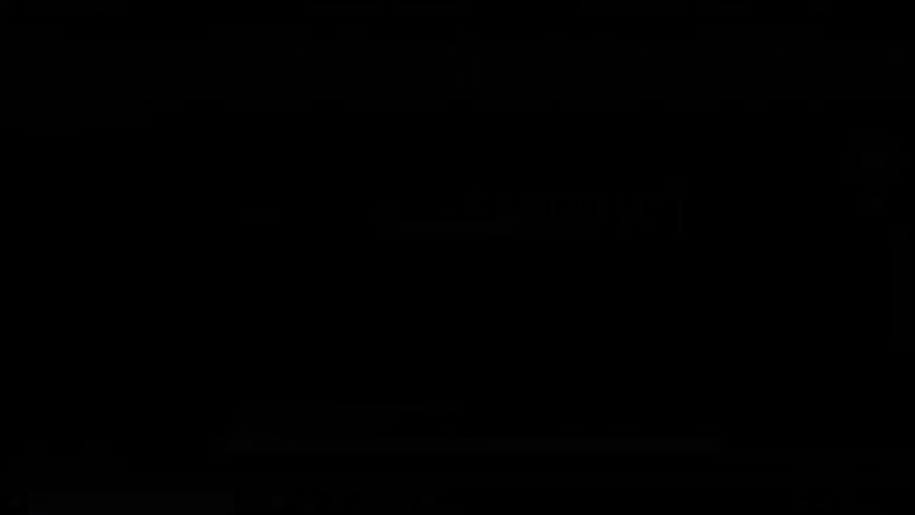